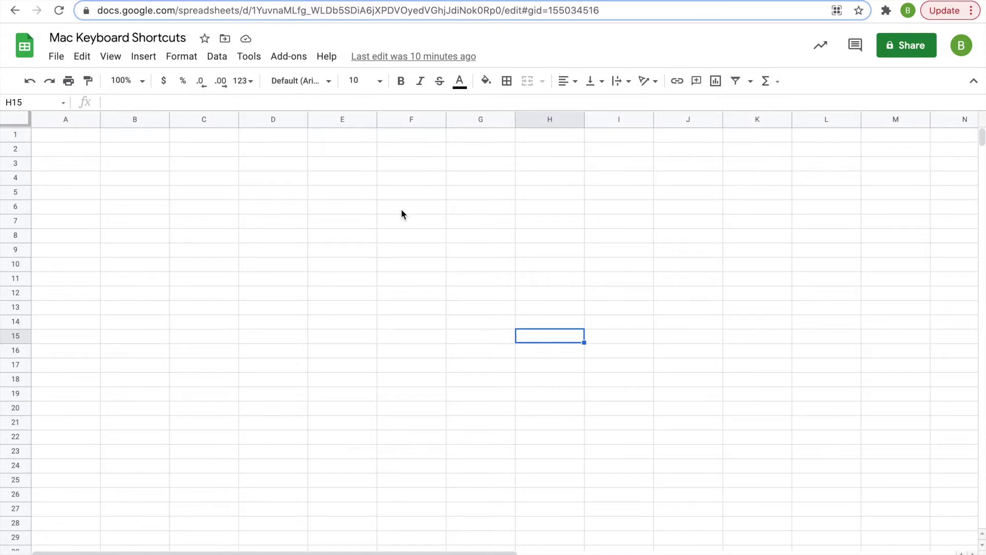
# - Open the Keyboard shortcuts dialog with Cmd+/ to see Editing shortcuts like Copy and Fill down
pyautogui.press('super+slash')
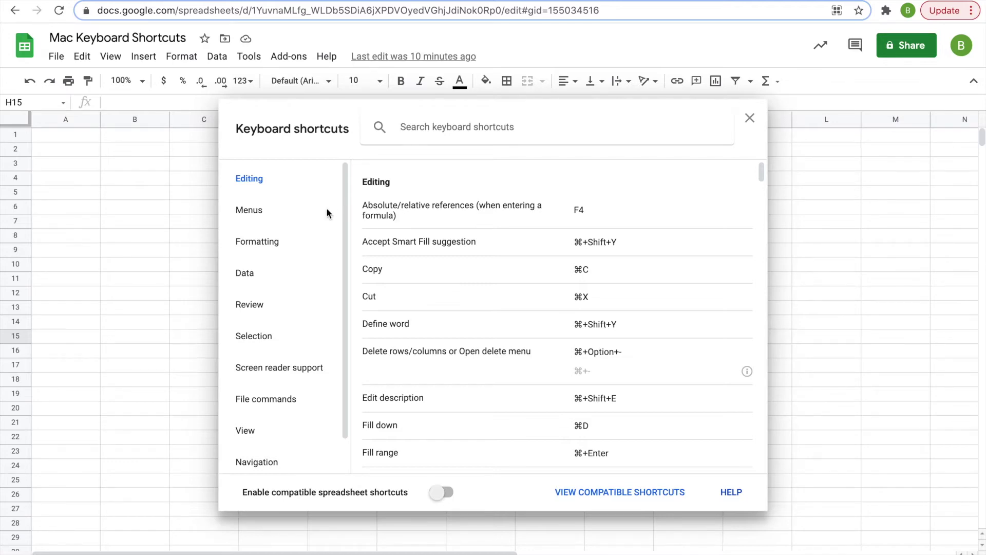
# - Browse the Menus, Formatting, Data, Selection, File commands, View and Navigation shortcut categories
pyautogui.click(254, 210)
pyautogui.click(273, 237)
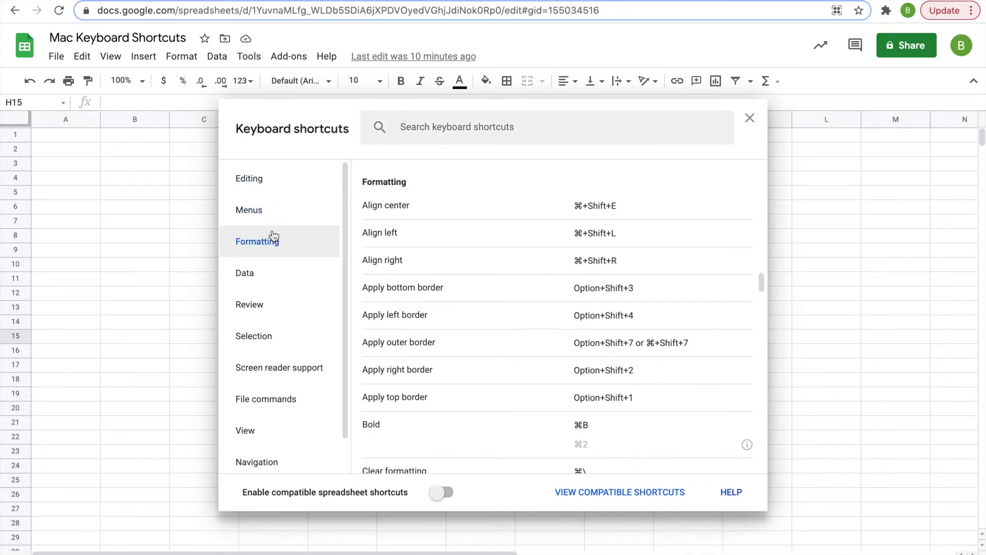
pyautogui.click(260, 267)
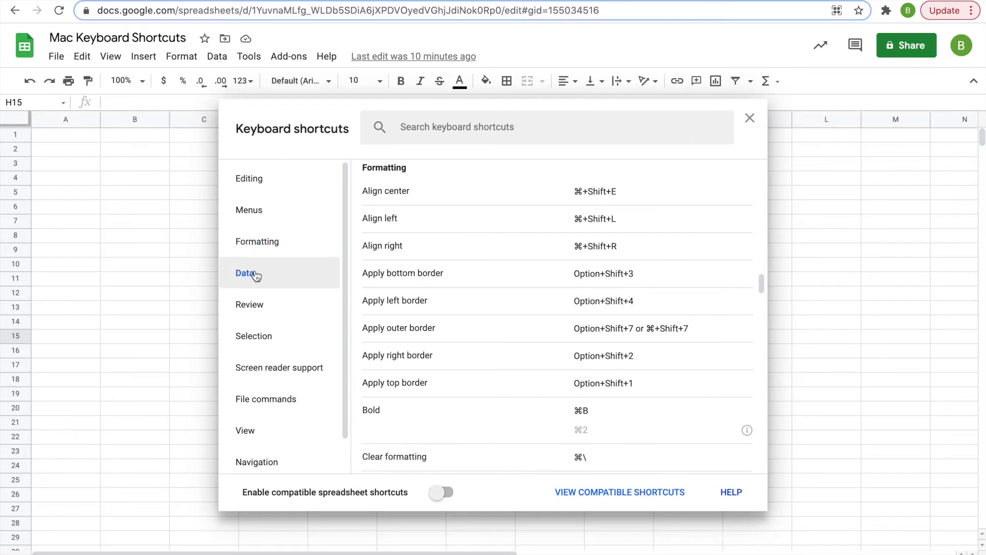
pyautogui.click(263, 340)
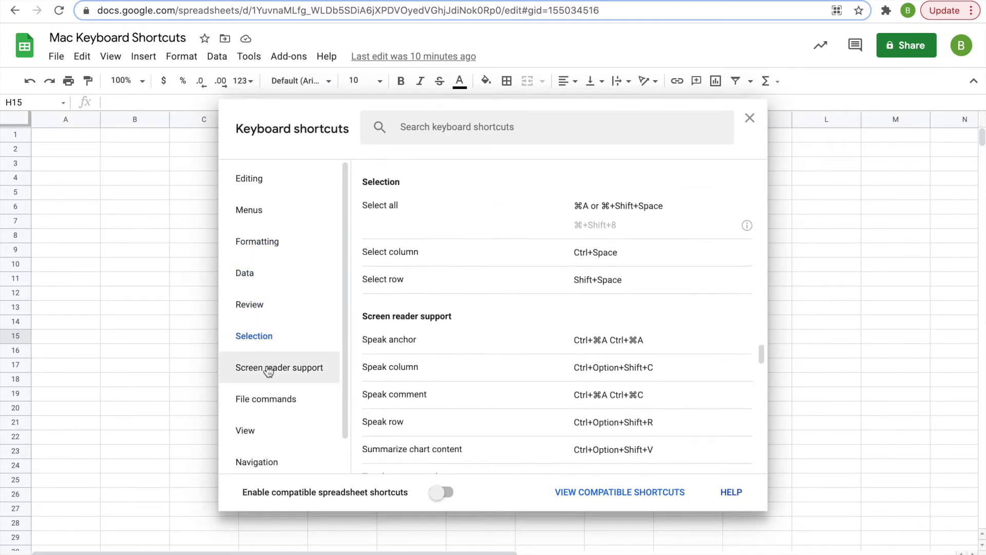
pyautogui.click(267, 399)
pyautogui.click(266, 428)
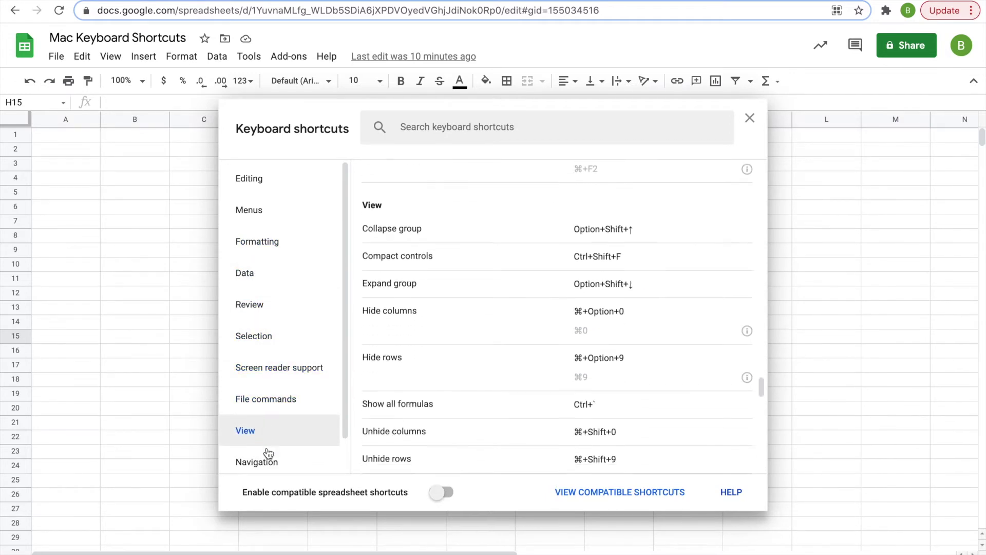
pyautogui.click(260, 465)
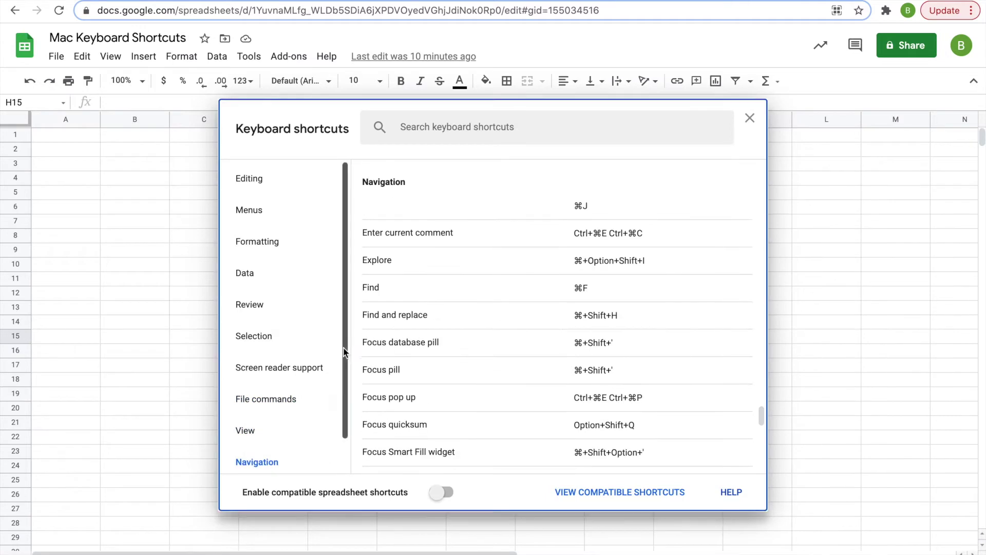
# - Scroll the shortcut list back up to the Formatting shortcuts, then close the dialog
pyautogui.scroll(-1, 344, 396)
pyautogui.scroll(-3, 442, 350)
pyautogui.scroll(-8, 443, 351)
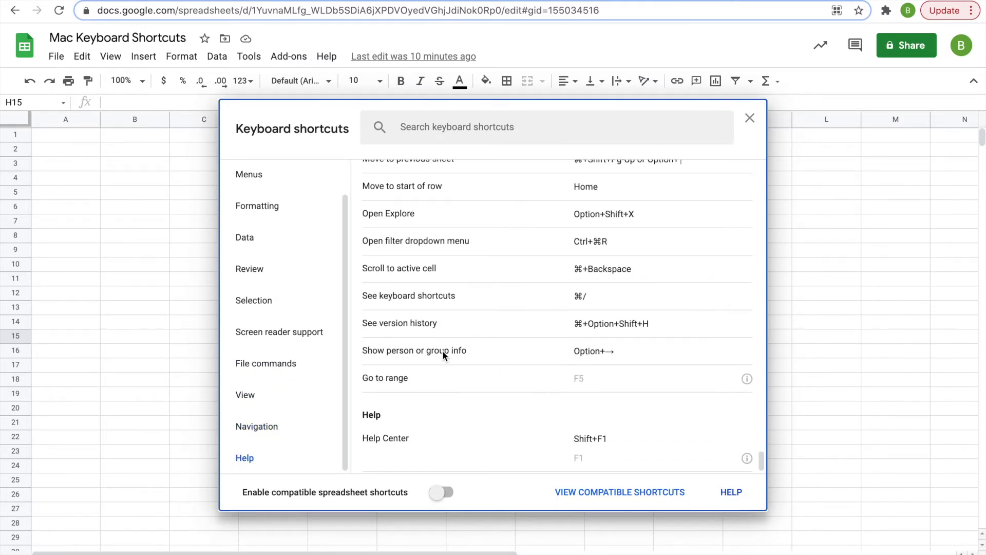
pyautogui.scroll(10, 443, 351)
pyautogui.scroll(12, 443, 351)
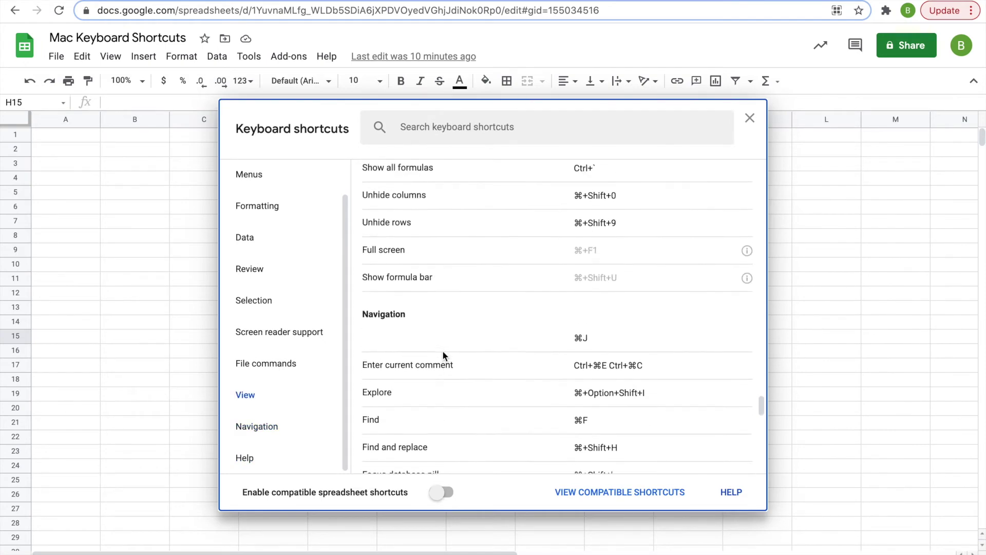
pyautogui.scroll(12, 443, 350)
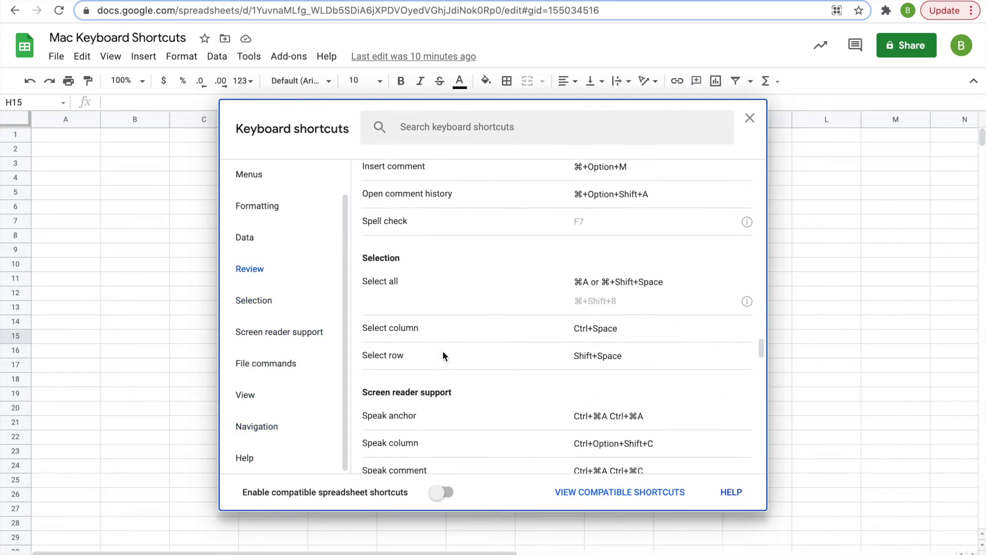
pyautogui.scroll(8, 441, 361)
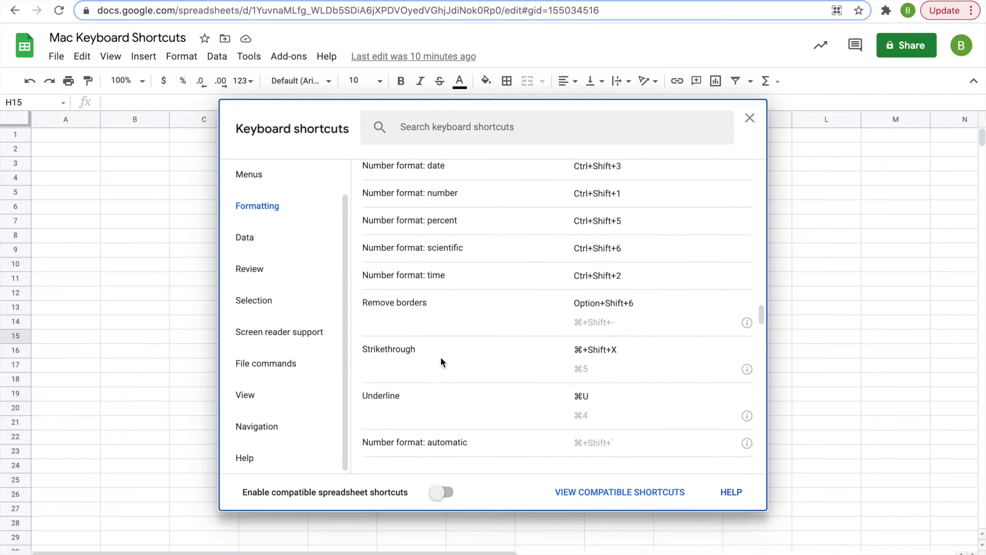
pyautogui.click(751, 119)
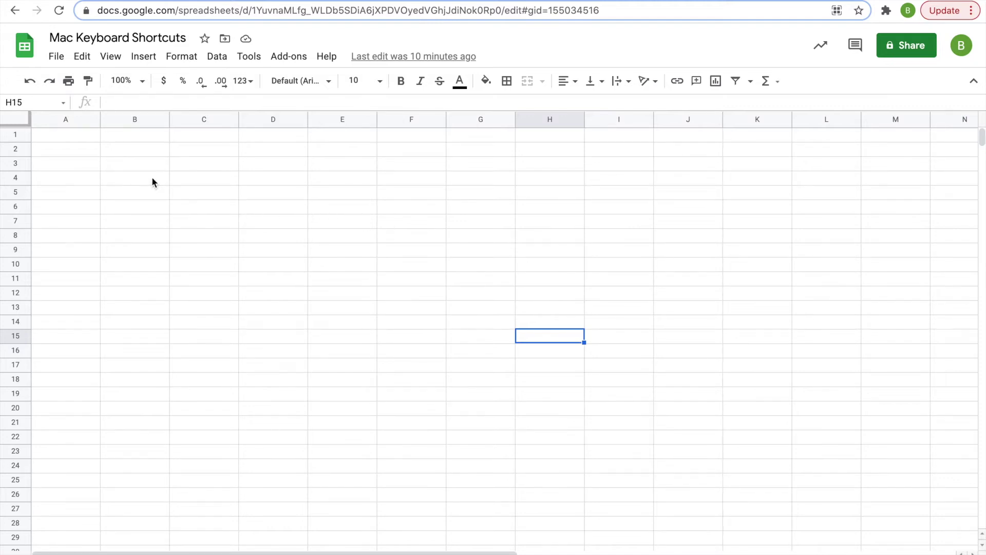
# - Enter 1874 in cell B2 and paste a copy of it into D2
pyautogui.click(143, 154)
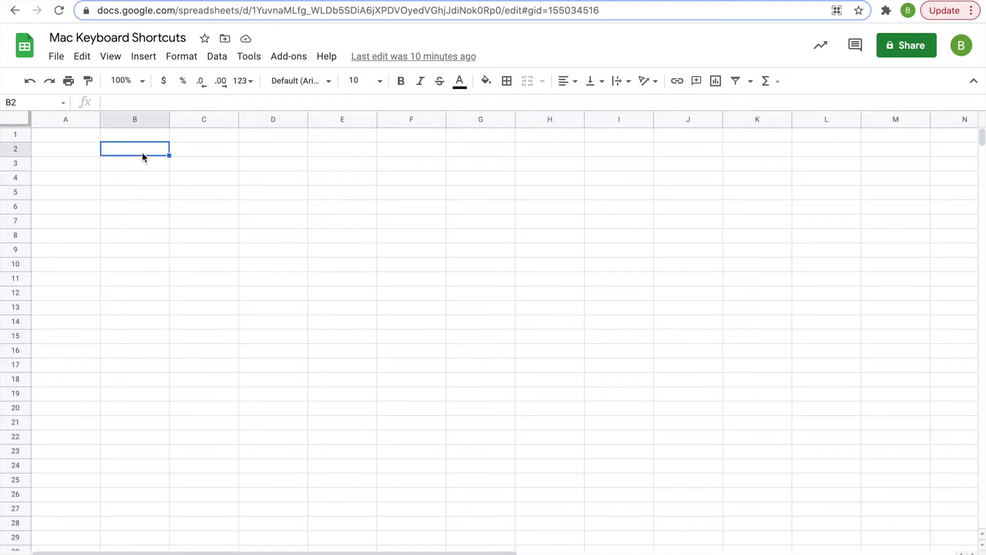
pyautogui.write('1874')
pyautogui.click(209, 181)
pyautogui.click(154, 147)
pyautogui.click(250, 153)
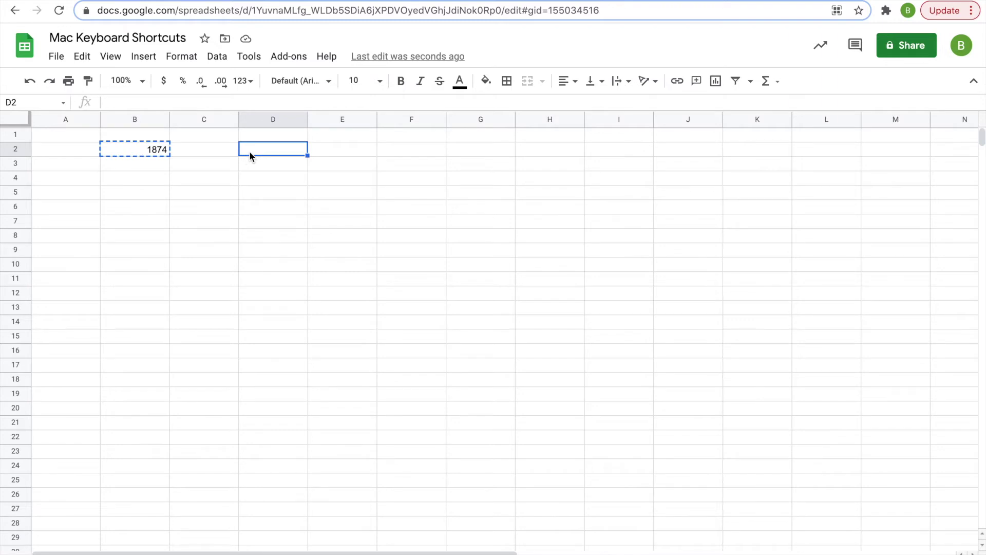
pyautogui.press('super+v')
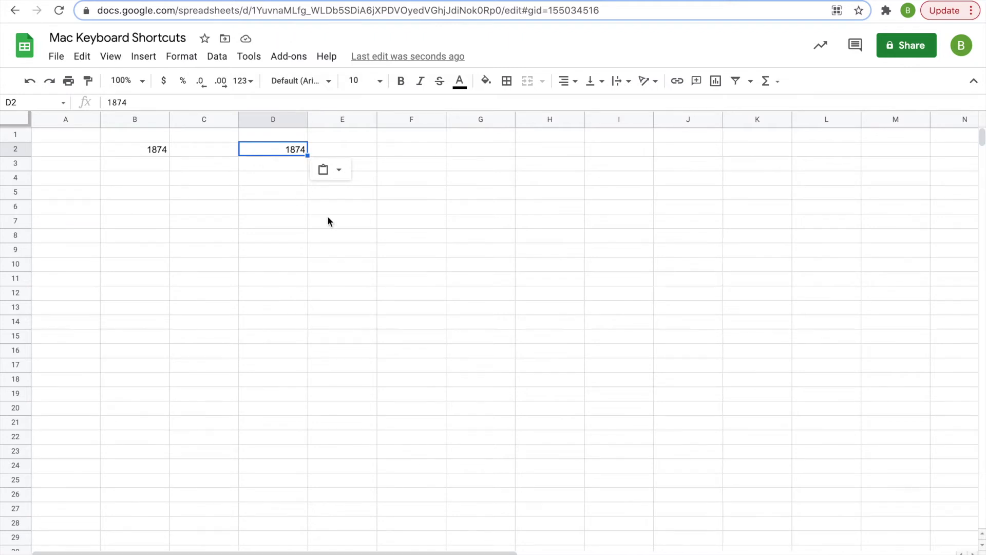
# - Search the sheet for 1874 and step between the matches in B2 and D2
pyautogui.press('super+f')
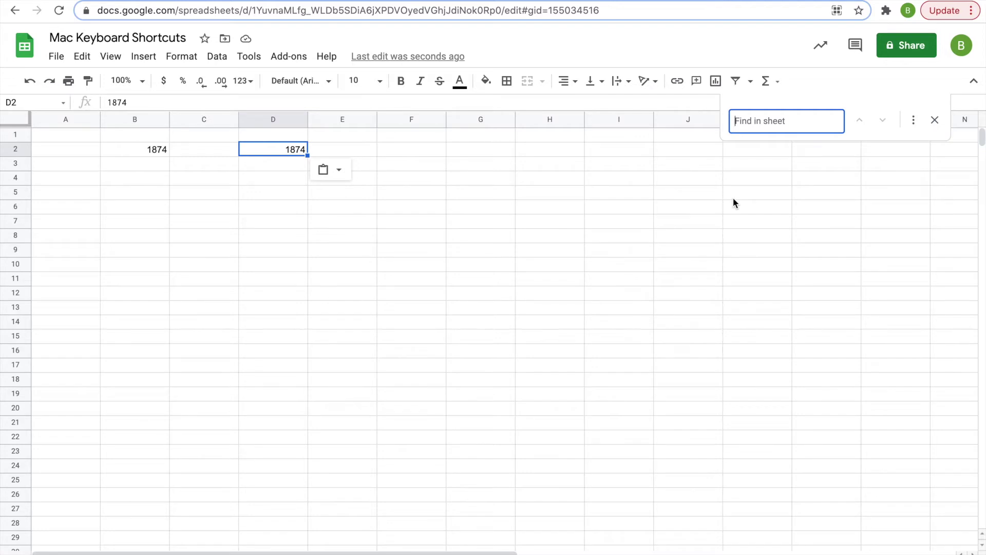
pyautogui.write('1874')
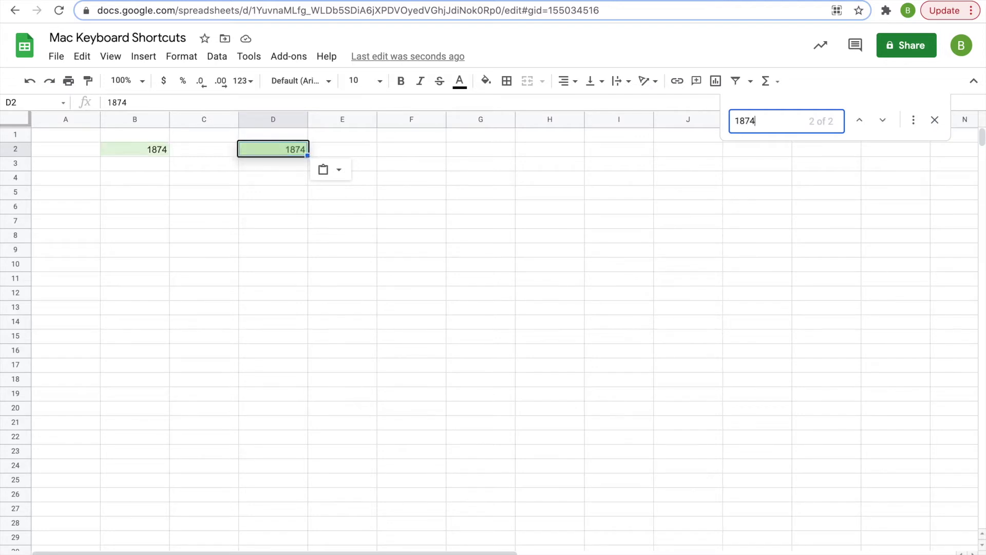
pyautogui.click(861, 121)
pyautogui.click(886, 122)
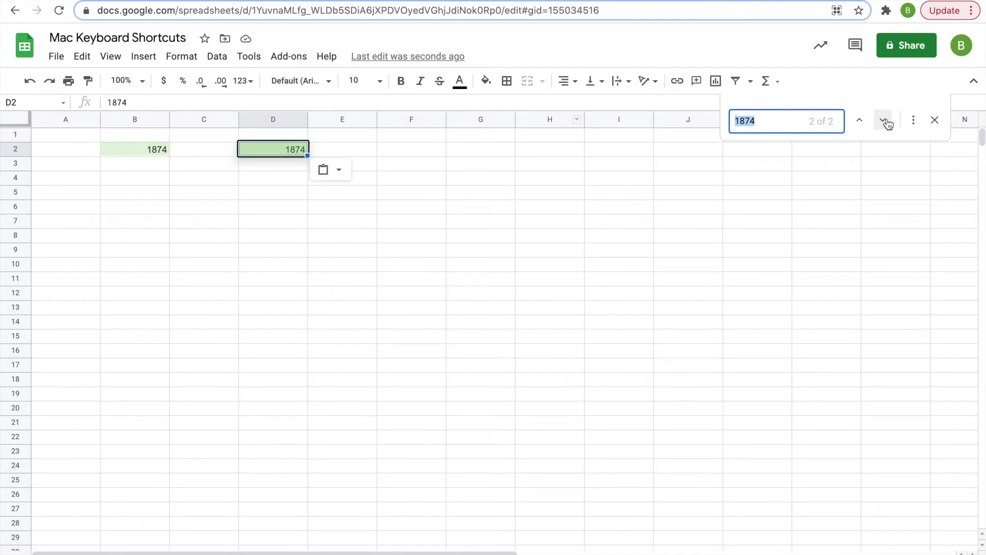
pyautogui.click(936, 121)
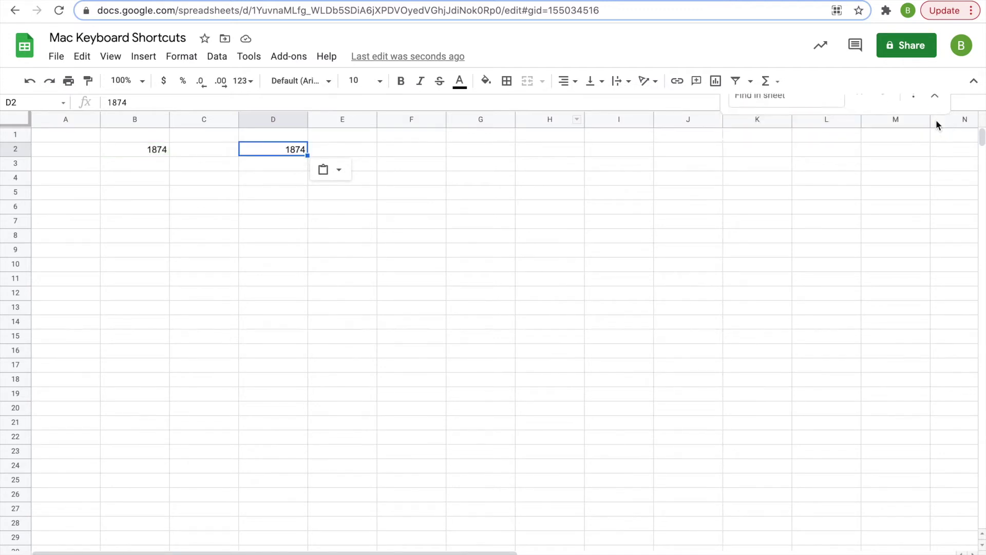
# - Clear 1874 from D2, then move to B2 and clear it there too
pyautogui.press('Delete')
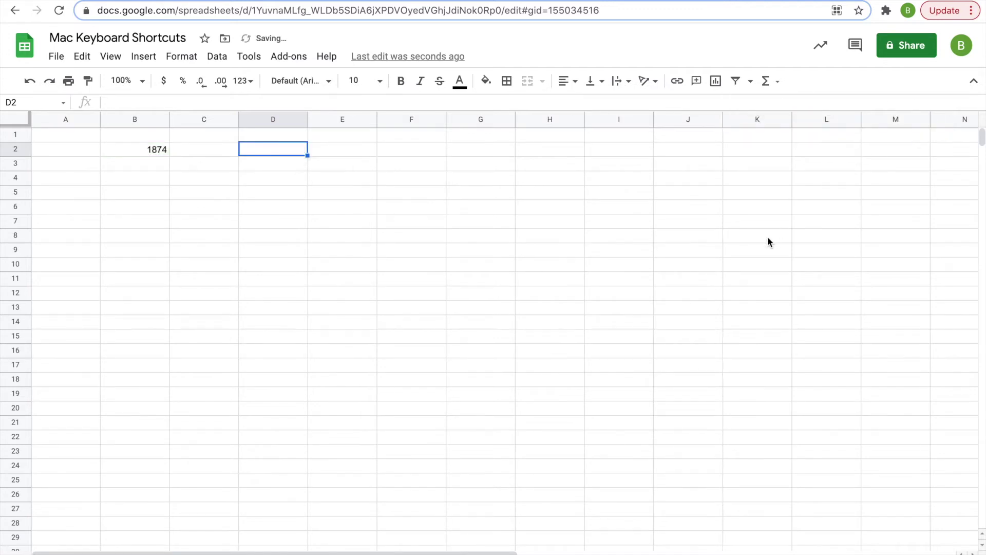
pyautogui.click(198, 154)
pyautogui.press('Left')
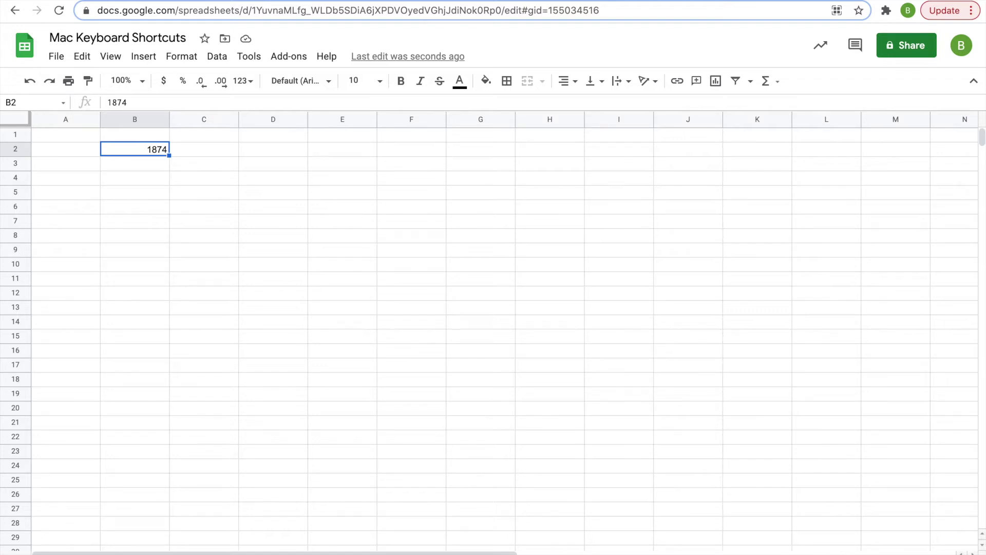
pyautogui.press('BackSpace')
# - Select the whole of column F and row 8 by clicking their headers
pyautogui.click(379, 183)
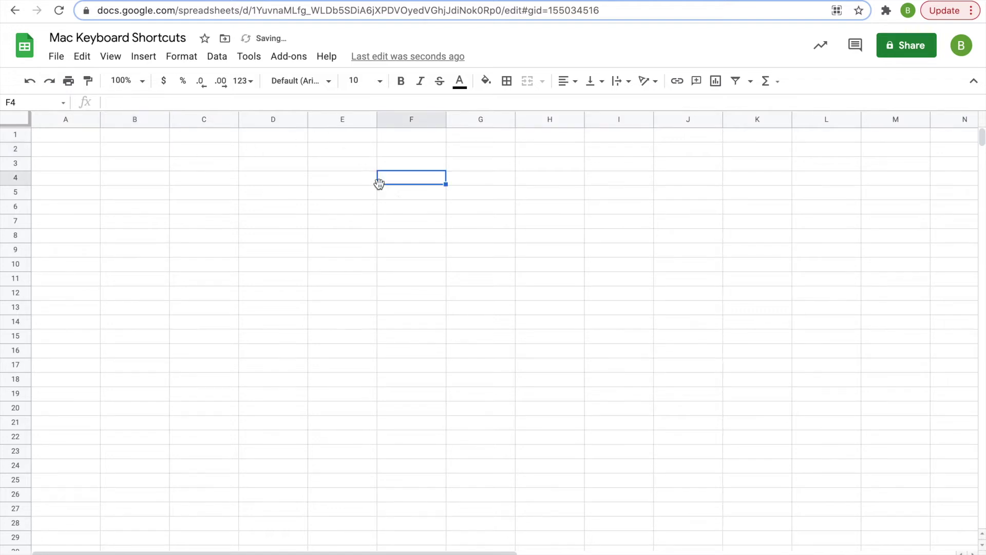
pyautogui.click(405, 118)
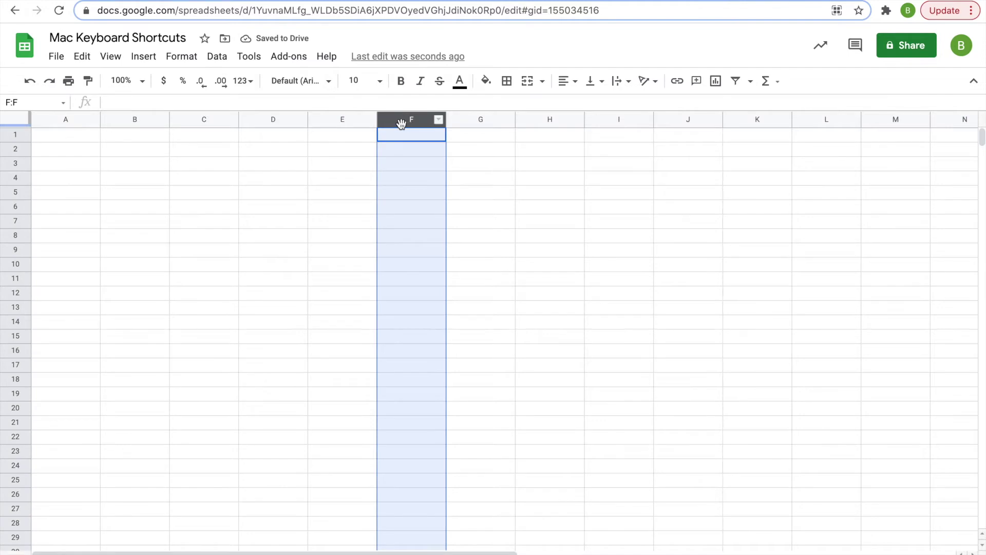
pyautogui.click(12, 235)
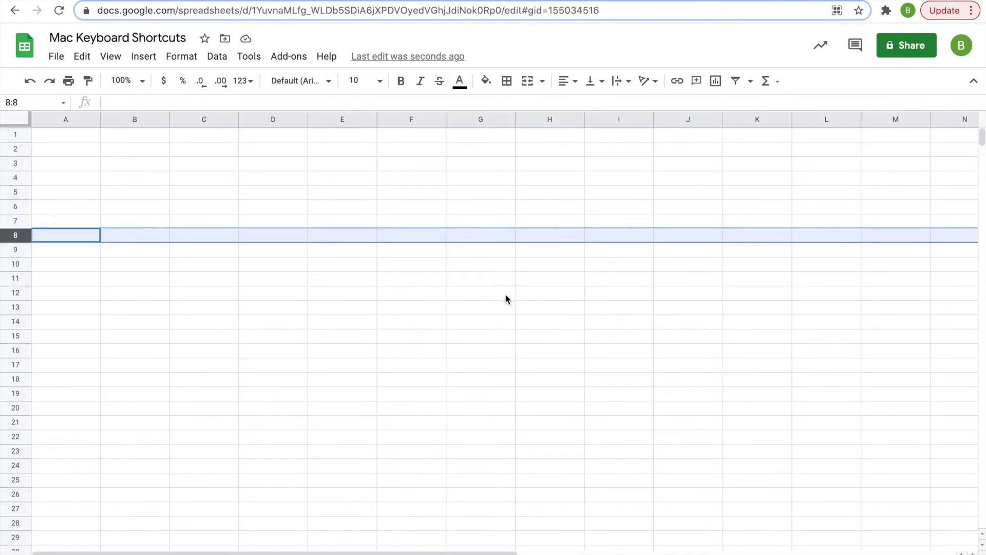
pyautogui.click(511, 307)
pyautogui.click(539, 235)
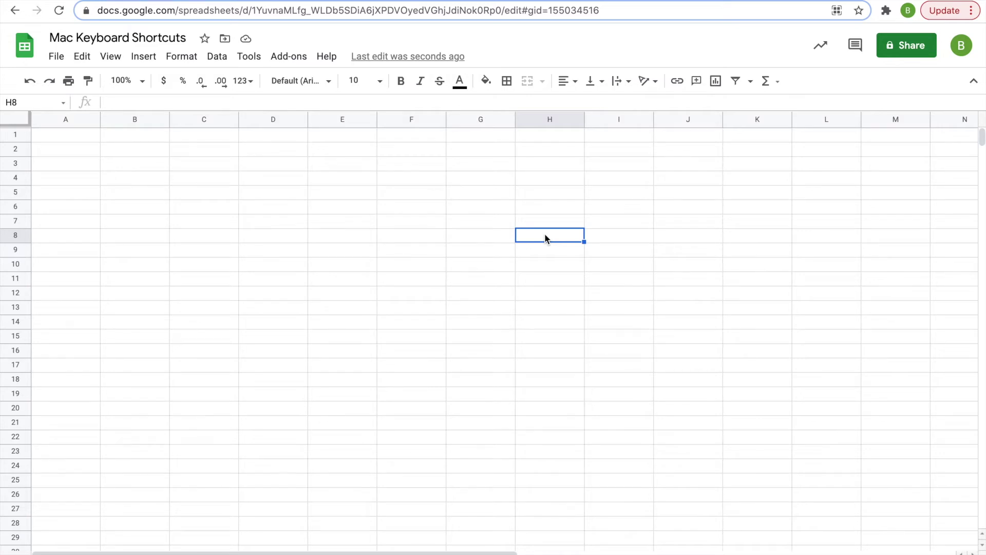
# - From cell H8, select column H with Ctrl+Space and row 8 with Shift+Space
pyautogui.hotkey('ctrl', 'space')
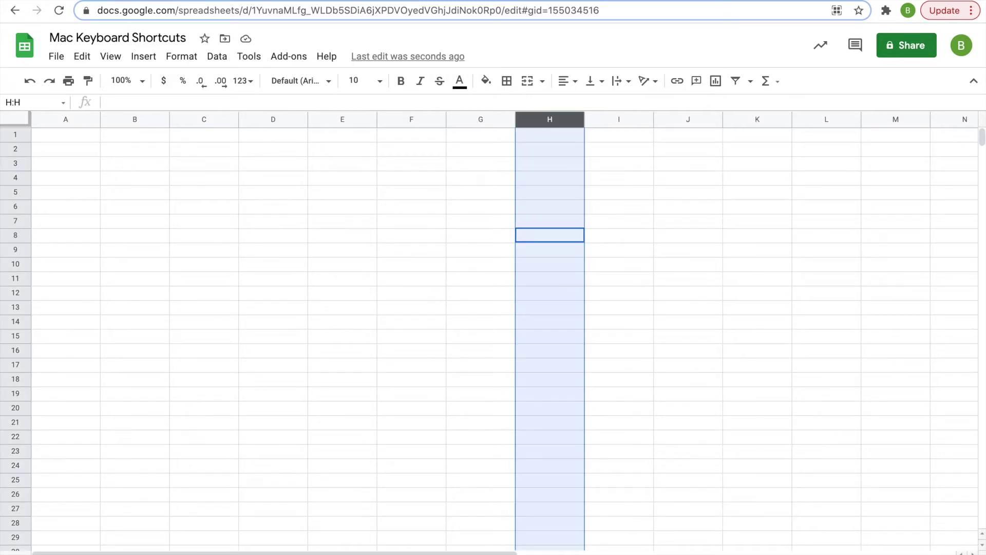
pyautogui.click(539, 237)
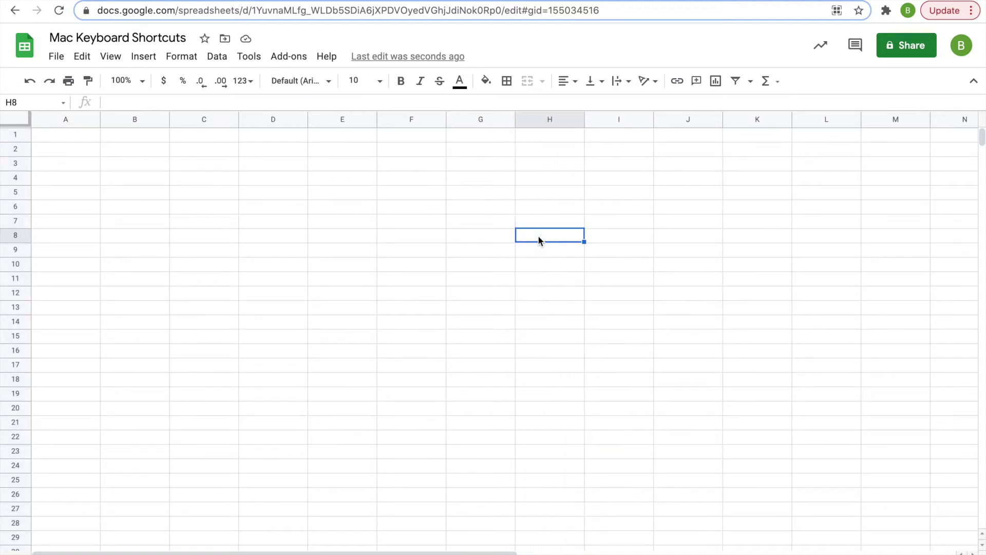
pyautogui.press('super+space')
pyautogui.press('Escape')
pyautogui.hotkey('shift', 'space')
pyautogui.click(454, 301)
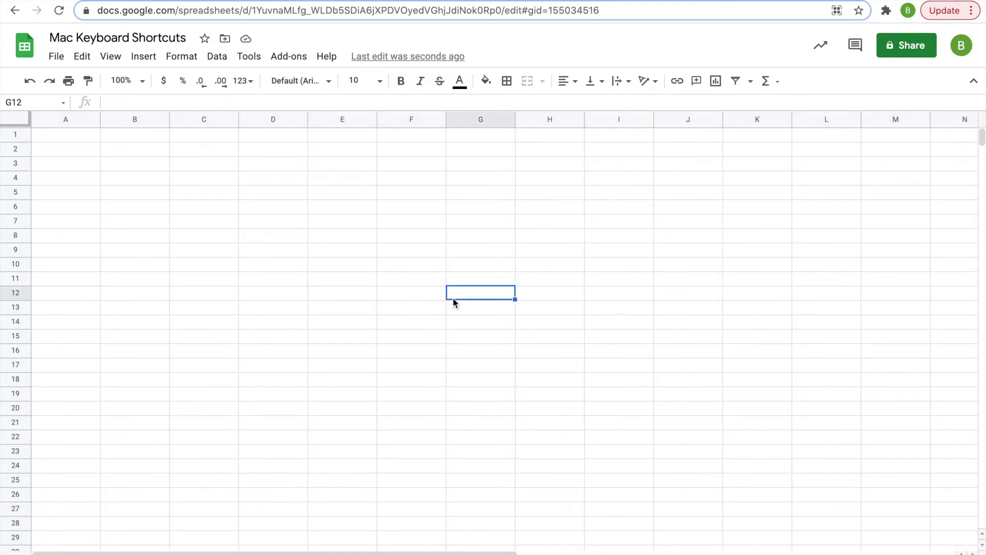
pyautogui.click(285, 240)
# - Enter 1, 2, 3, 4 across D8:G8 and 3, 2, 1 up column G to G5
pyautogui.write('1')
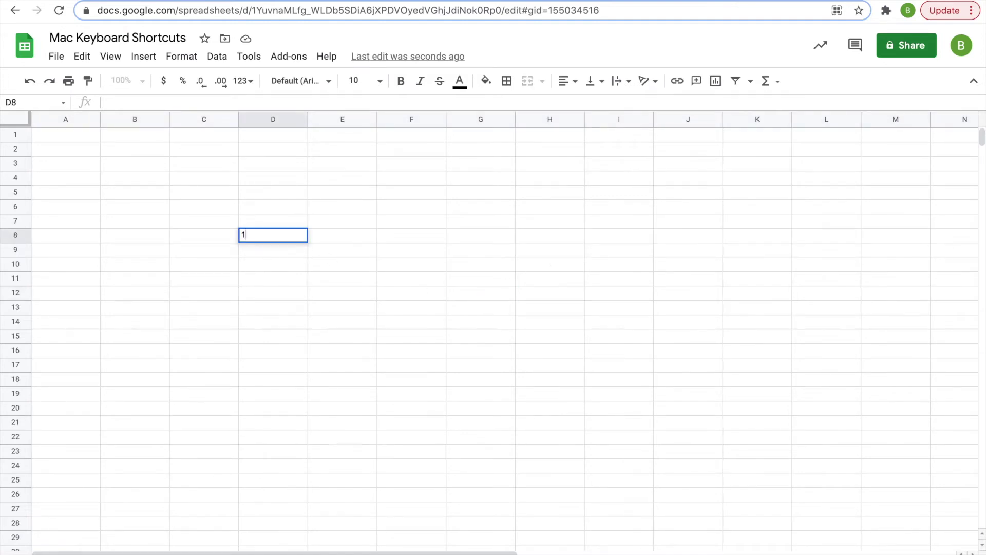
pyautogui.press('Tab')
pyautogui.write('2')
pyautogui.press('Tab')
pyautogui.write('3')
pyautogui.press('Tab')
pyautogui.write('4')
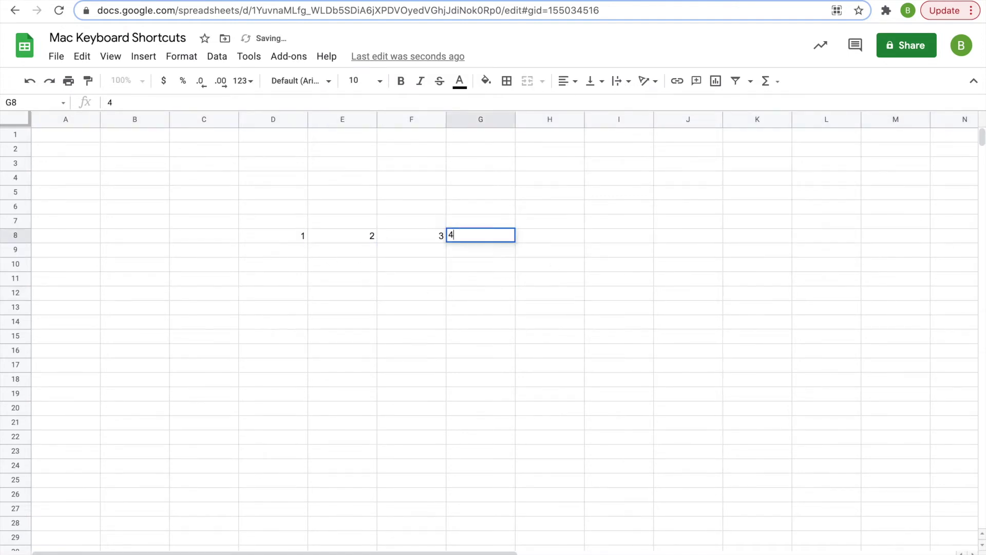
pyautogui.press('Up')
pyautogui.write('3')
pyautogui.press('Up')
pyautogui.write('2')
pyautogui.press('Up')
pyautogui.write('1')
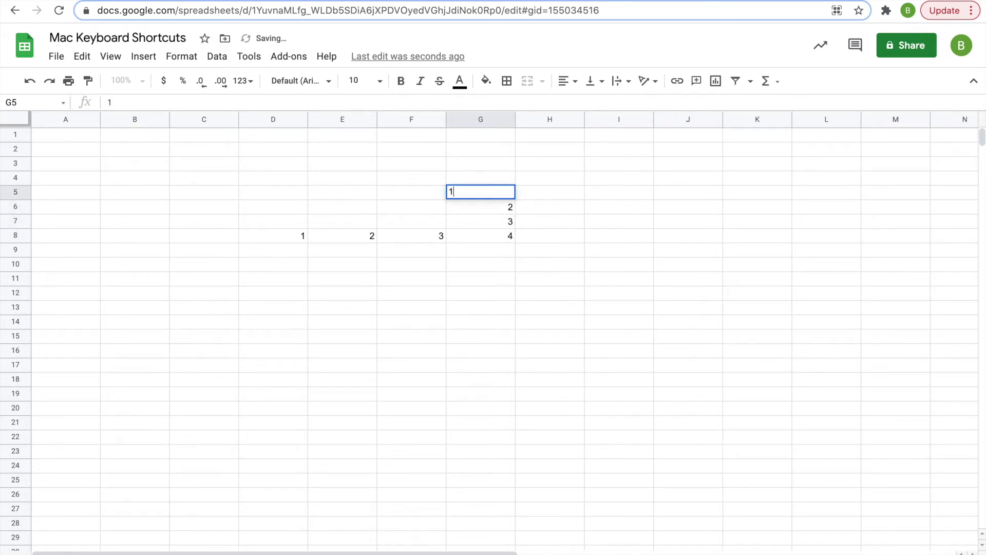
pyautogui.press('Tab')
# - Practise selecting the numbers in row 8, the run in column G with Cmd+A, and column G with Ctrl+Space
pyautogui.click(408, 324)
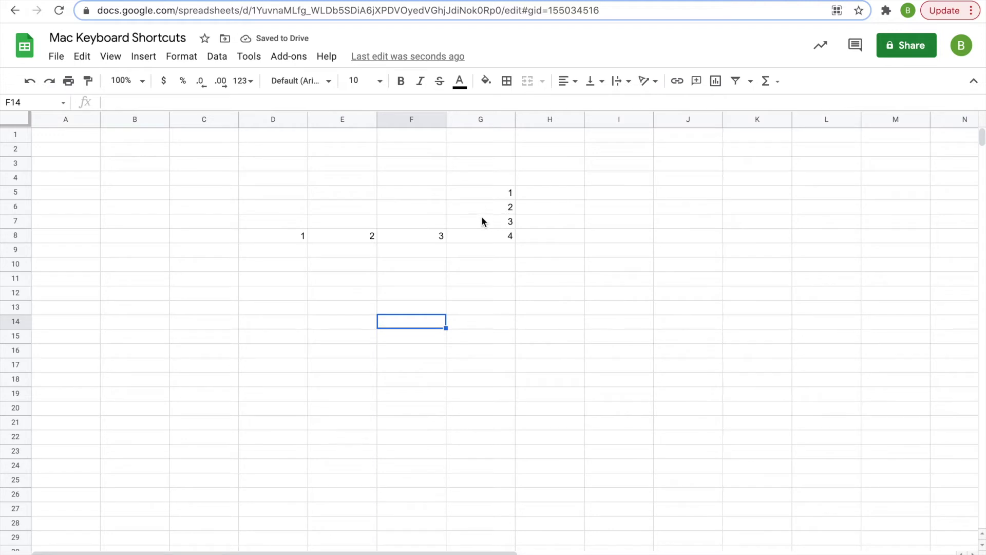
pyautogui.moveTo(307, 236); pyautogui.dragTo(499, 234)
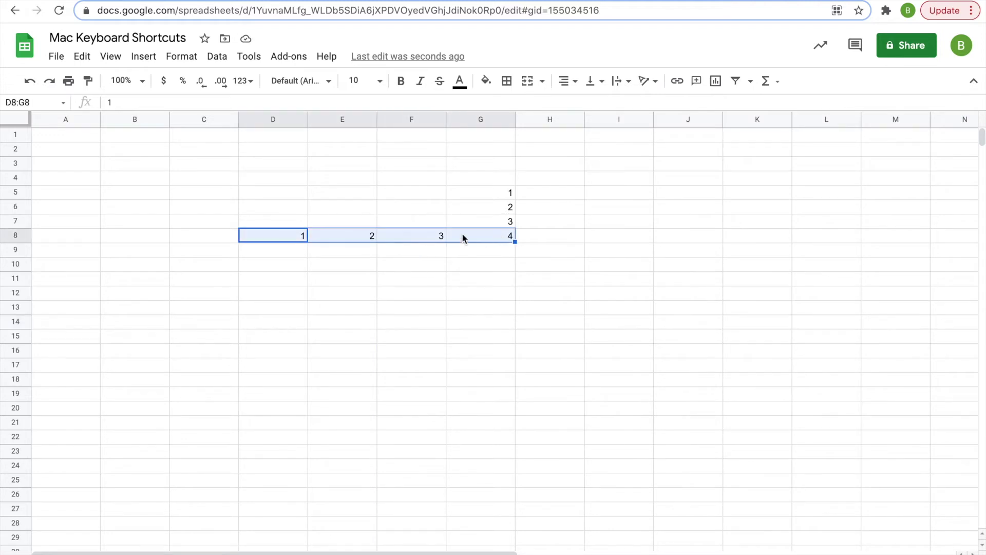
pyautogui.click(509, 208)
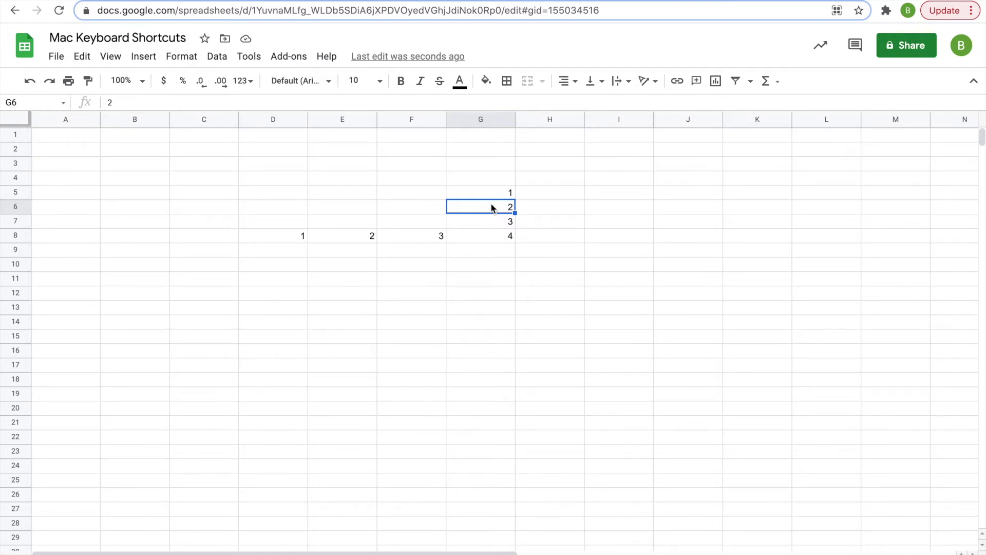
pyautogui.press('super+a')
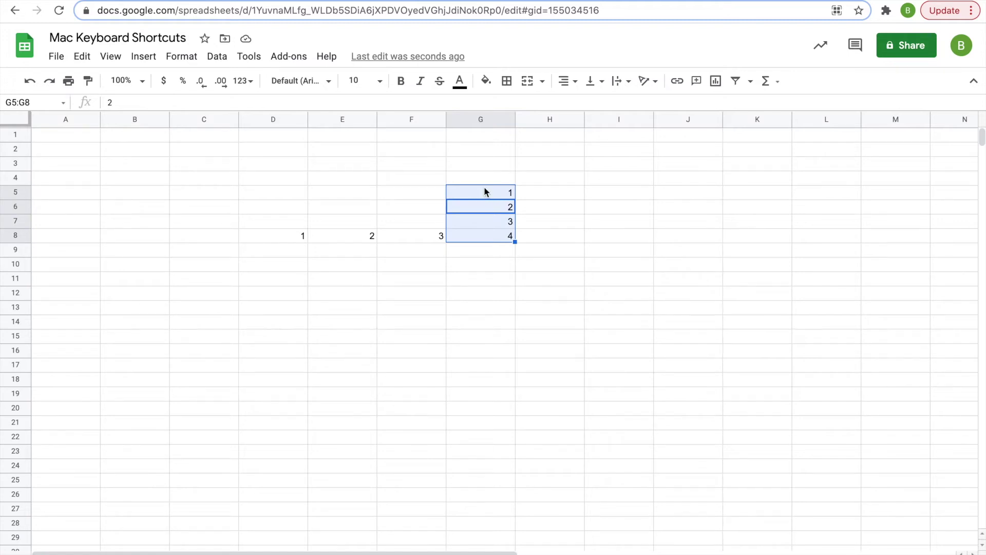
pyautogui.click(484, 154)
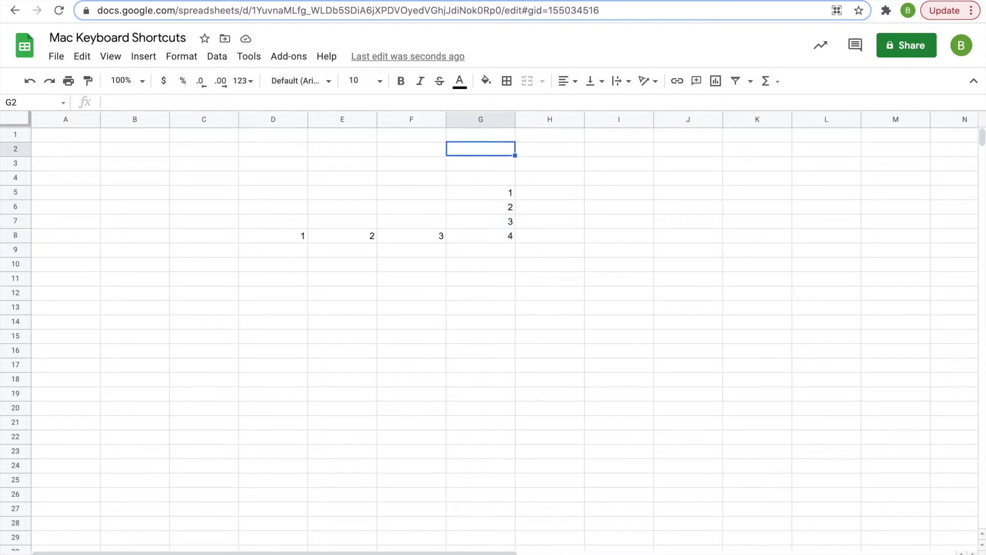
pyautogui.hotkey('ctrl', 'space')
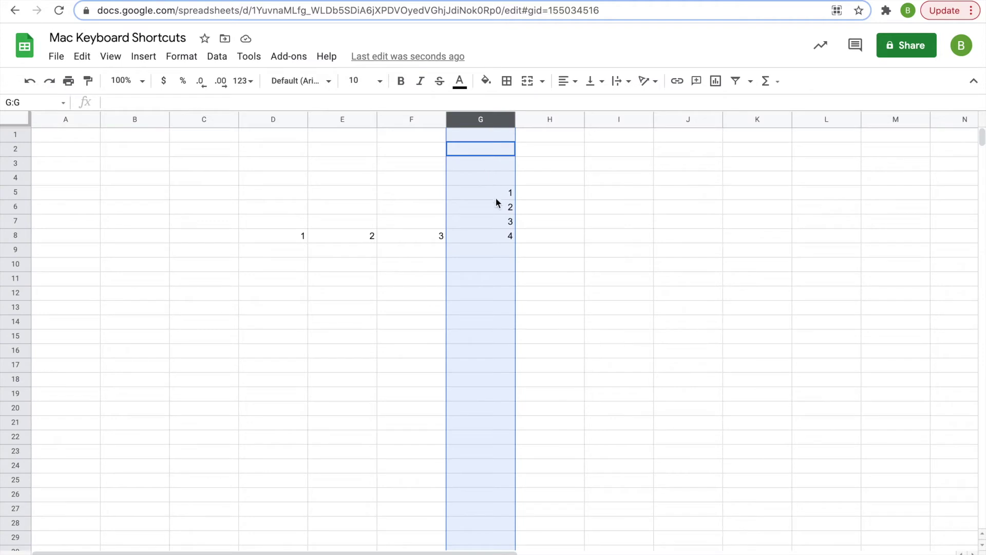
pyautogui.click(354, 235)
pyautogui.hotkey('shift', 'space')
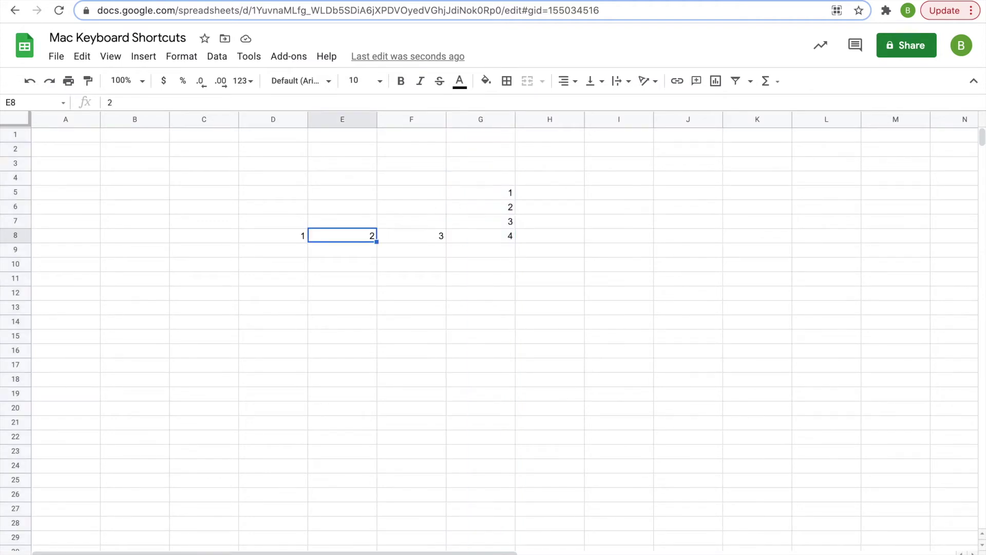
# - Select the entire row 8, then delete all numbers in D5:H9
pyautogui.click(747, 244)
pyautogui.hotkey('shift', 'space')
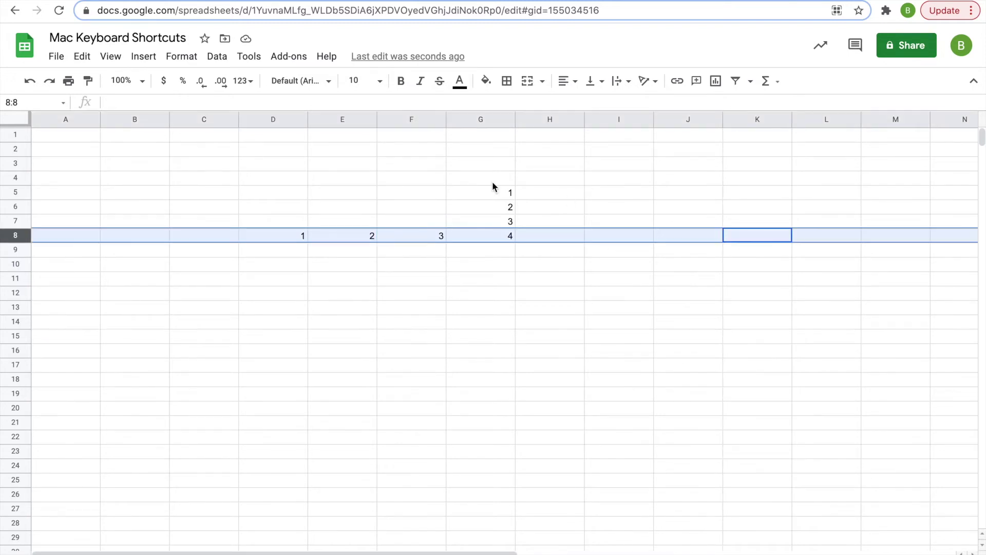
pyautogui.moveTo(287, 192); pyautogui.dragTo(583, 256)
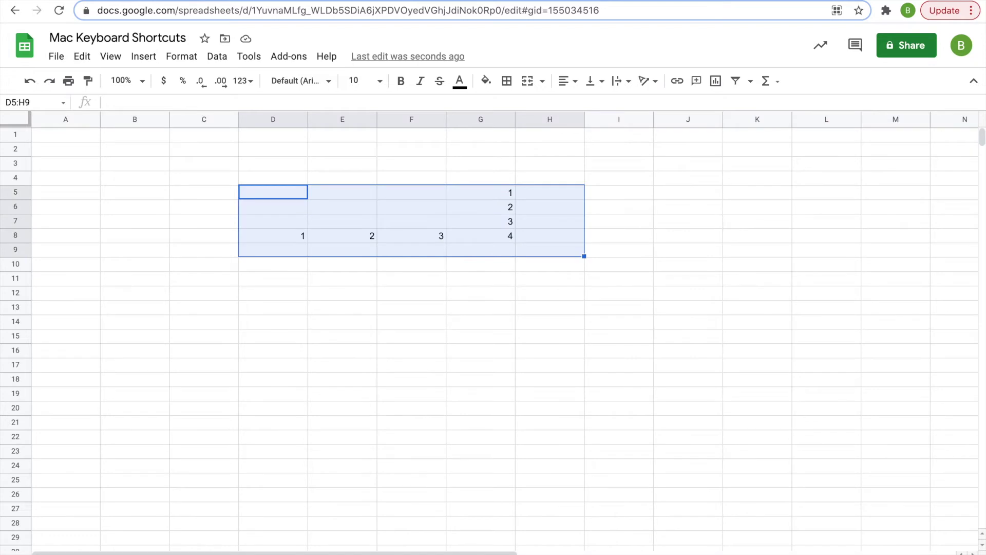
pyautogui.press('Delete')
pyautogui.click(572, 319)
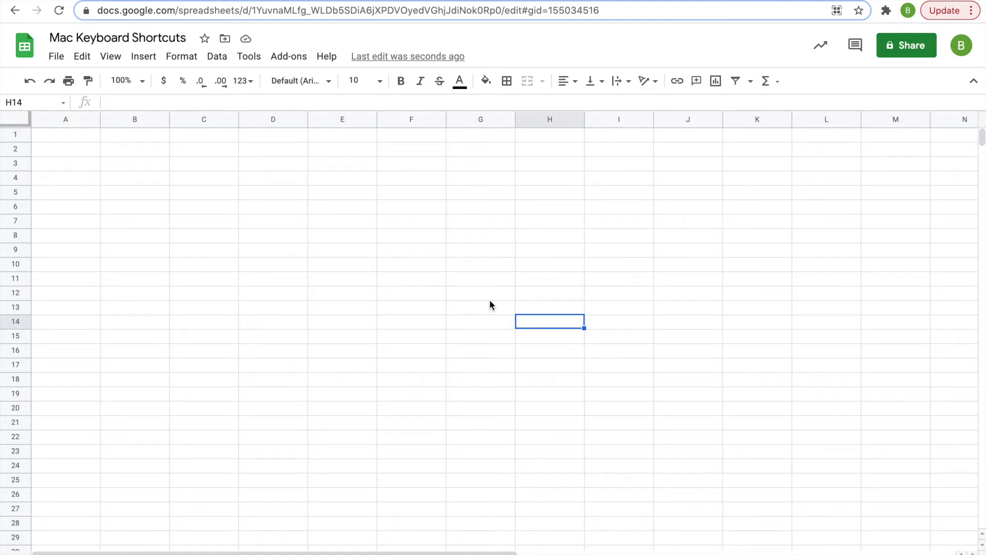
pyautogui.press('super+shift+h')
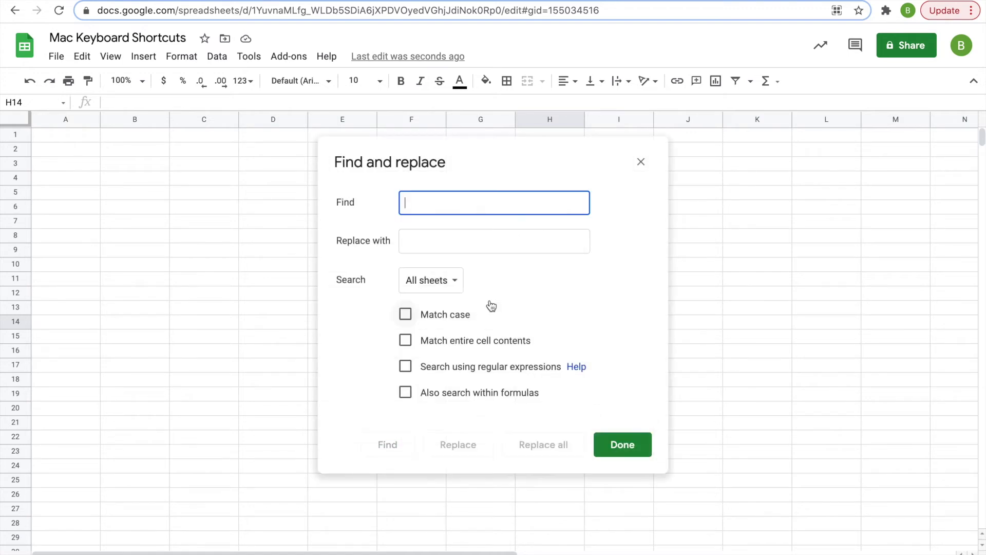
pyautogui.click(641, 163)
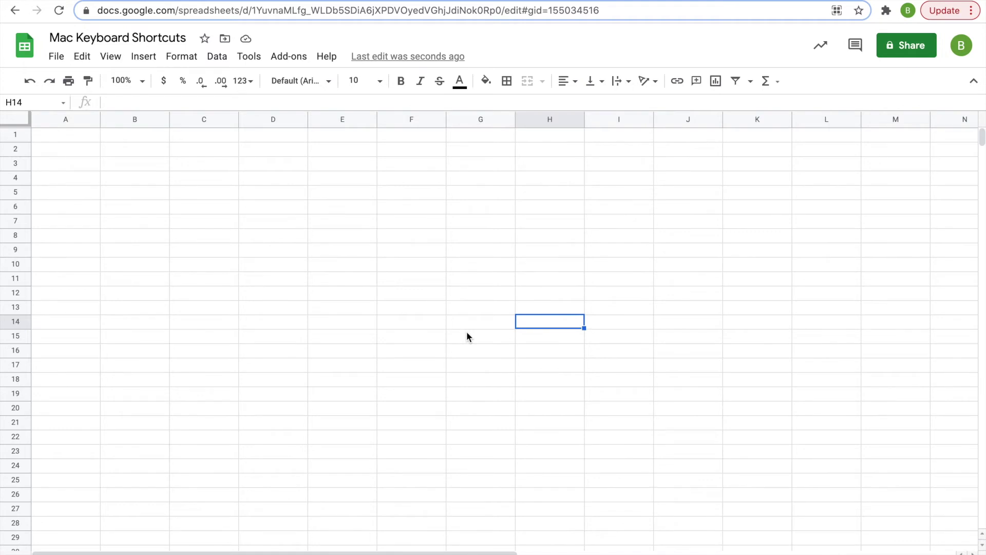
# - Enter 1874 in cell E7
pyautogui.click(373, 380)
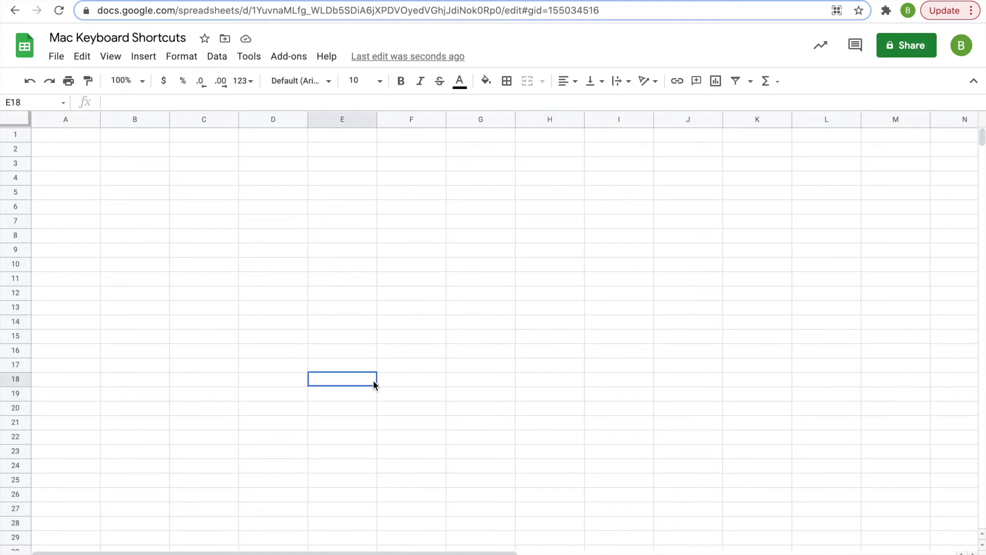
pyautogui.click(358, 223)
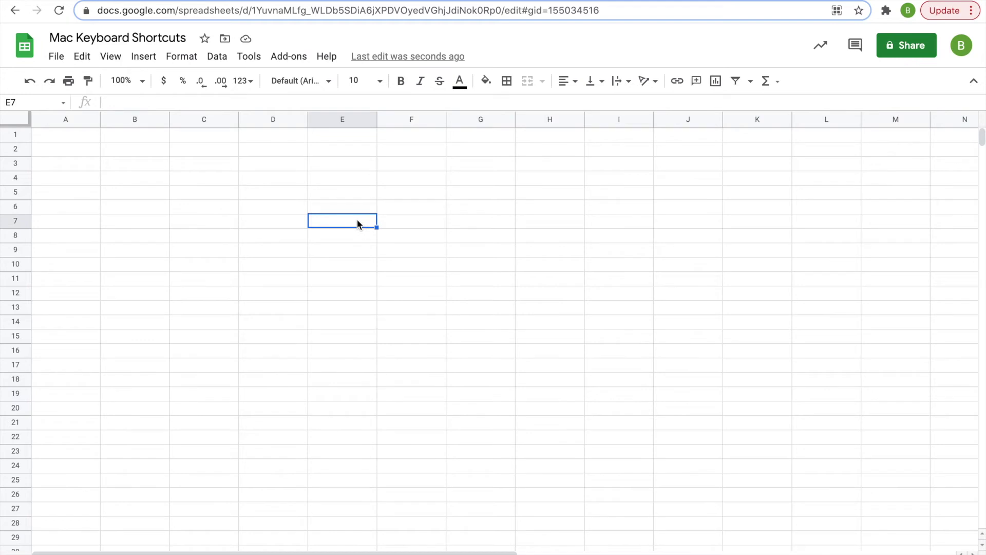
pyautogui.write('1874')
pyautogui.press('Return')
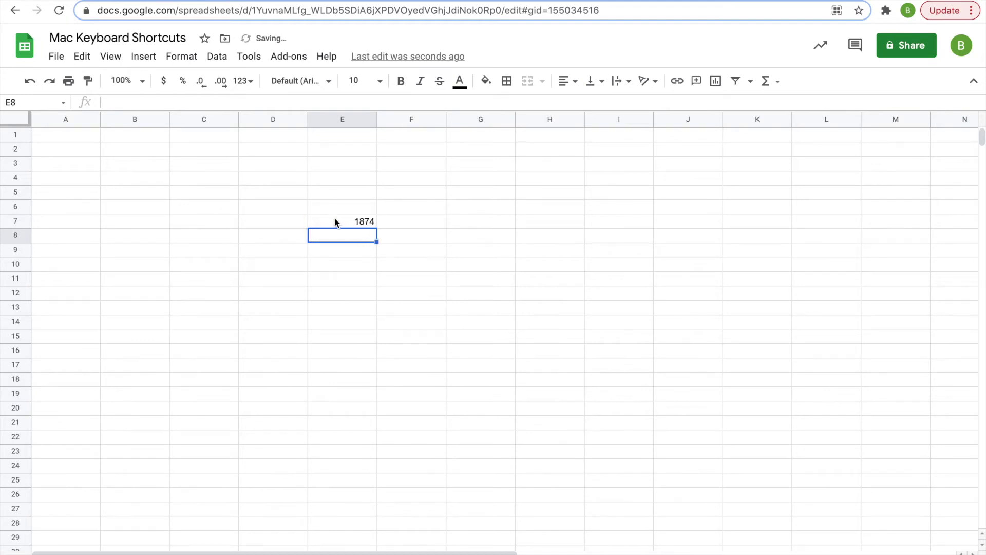
pyautogui.click(336, 224)
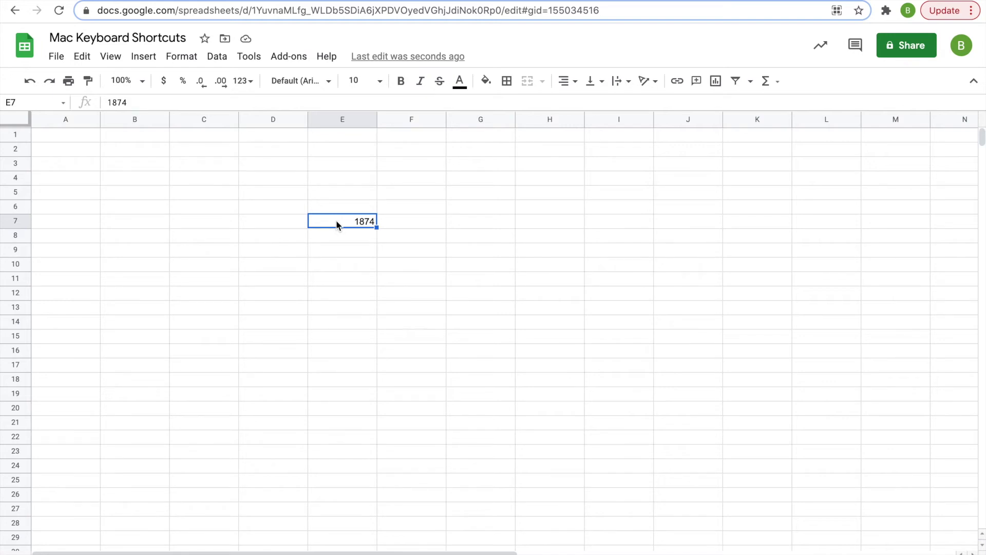
# - Fill 1874 right into F7 with Cmd+R and down into E8 with Cmd+D, then clear both copies
pyautogui.click(405, 225)
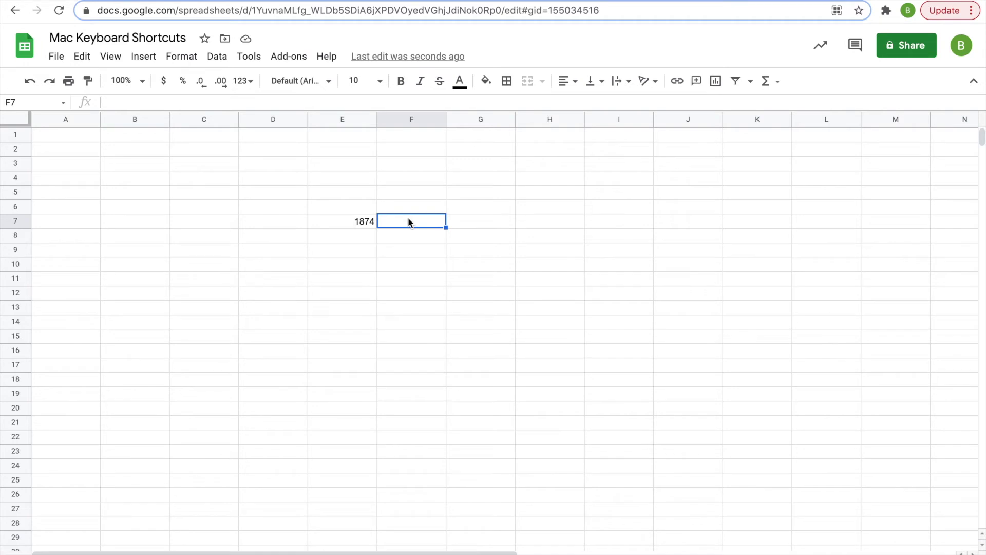
pyautogui.press('super+r')
pyautogui.click(359, 240)
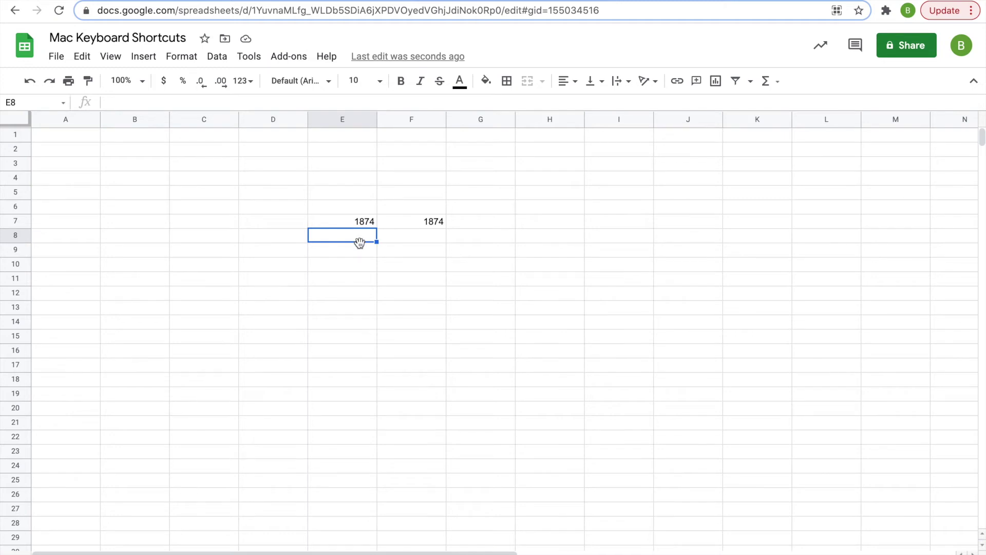
pyautogui.press('super+d')
pyautogui.click(417, 223)
pyautogui.press('BackSpace')
pyautogui.click(350, 240)
pyautogui.press('BackSpace')
# - Select E7:E20 and fill 1874 down through the whole range with Cmd+D
pyautogui.click(398, 288)
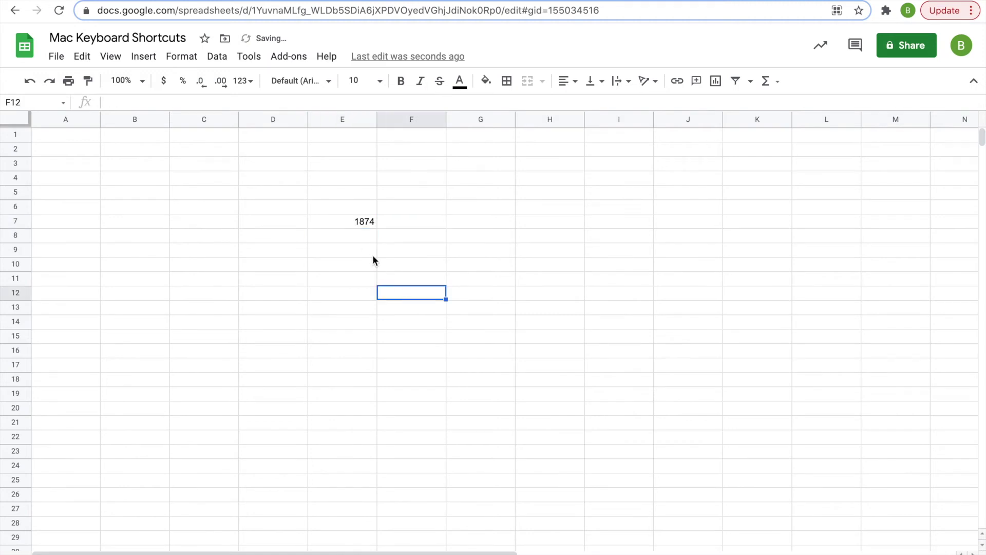
pyautogui.click(343, 222)
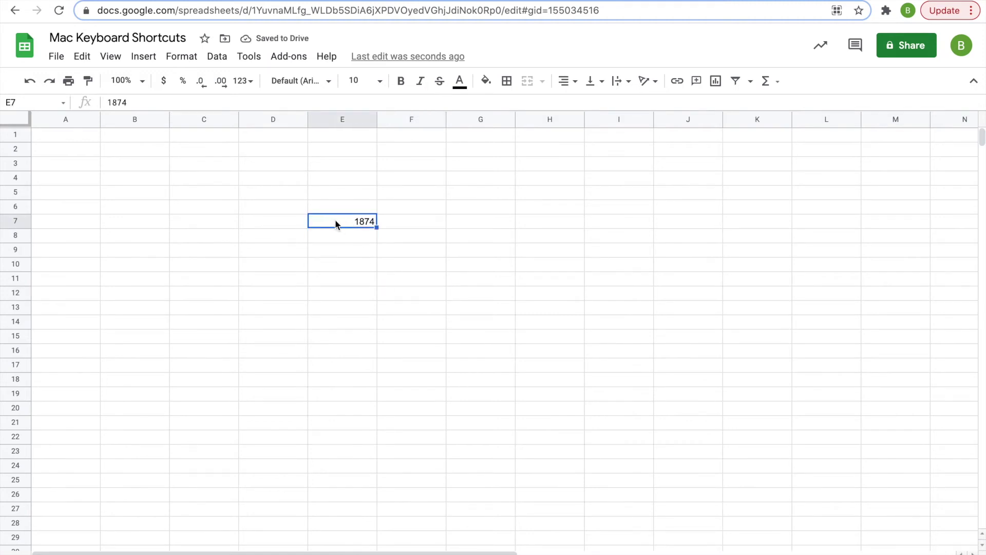
pyautogui.moveTo(334, 221); pyautogui.dragTo(331, 405)
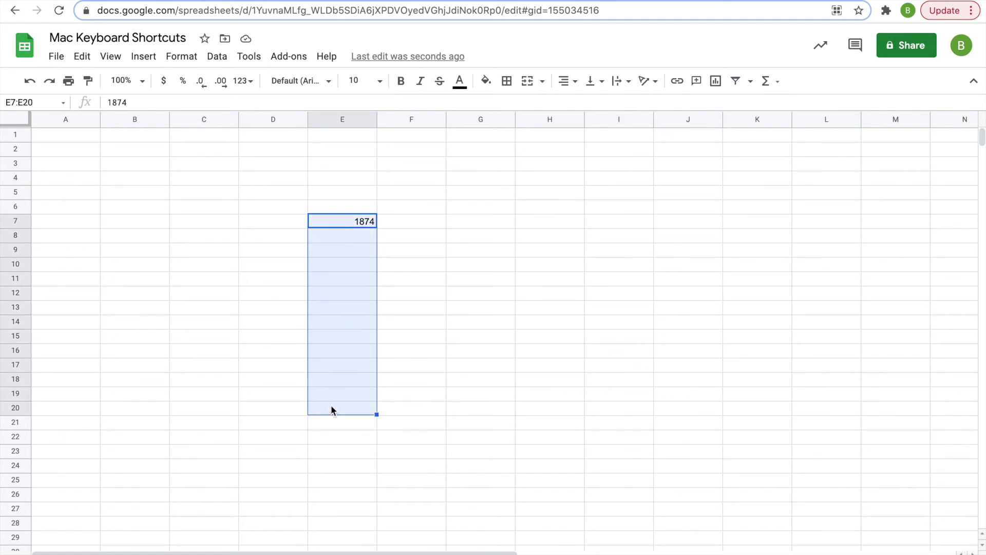
pyautogui.press('super+d')
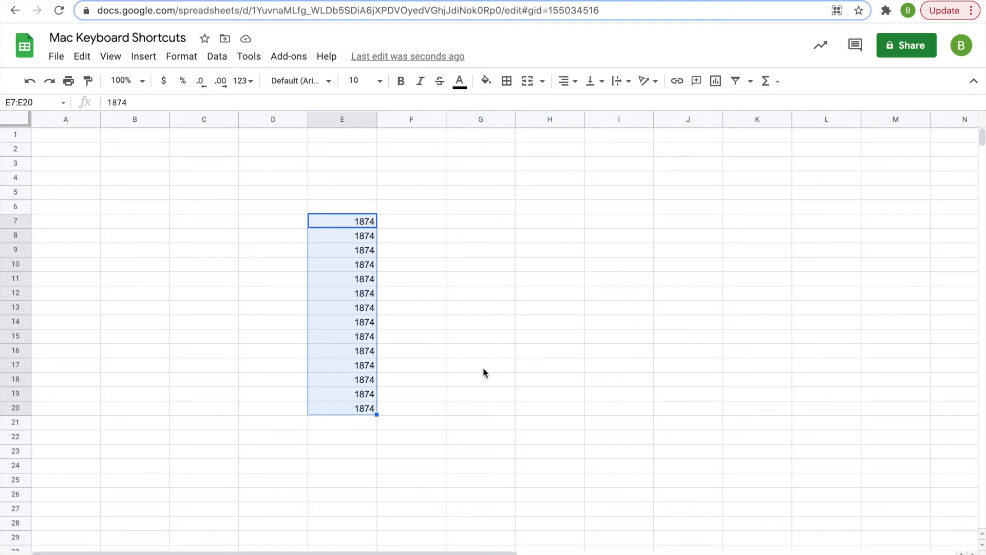
pyautogui.click(363, 241)
# - Delete the 1874 values from E10:E20
pyautogui.moveTo(359, 265); pyautogui.dragTo(358, 408)
pyautogui.press('Delete')
pyautogui.click(528, 263)
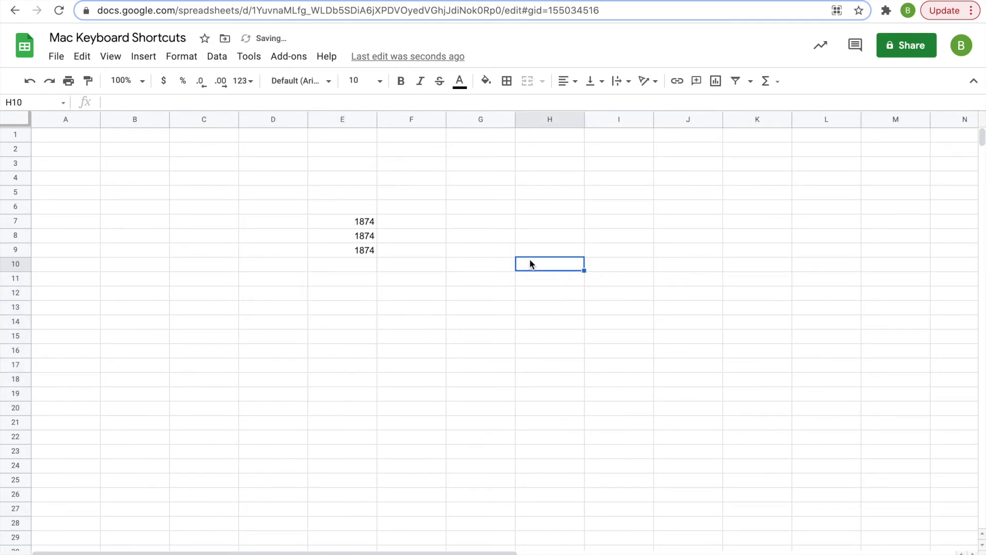
# - Make E7 bold, underline E8, and make E9 italic and bold
pyautogui.click(340, 229)
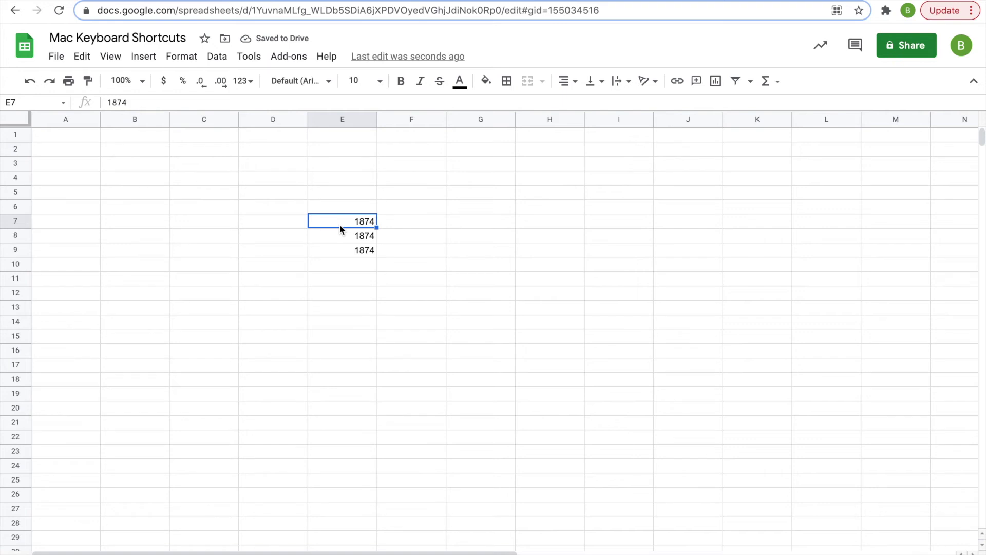
pyautogui.press('super+b')
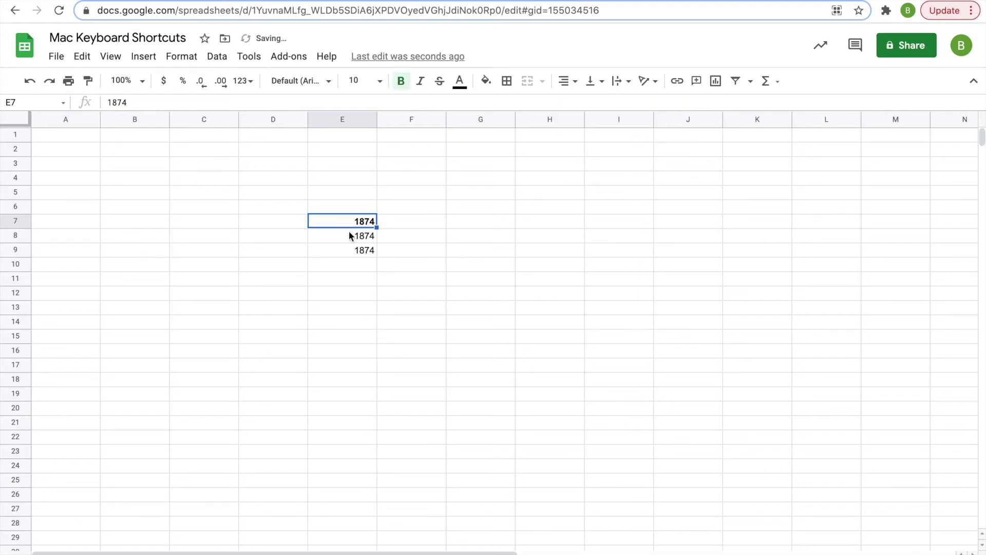
pyautogui.click(349, 235)
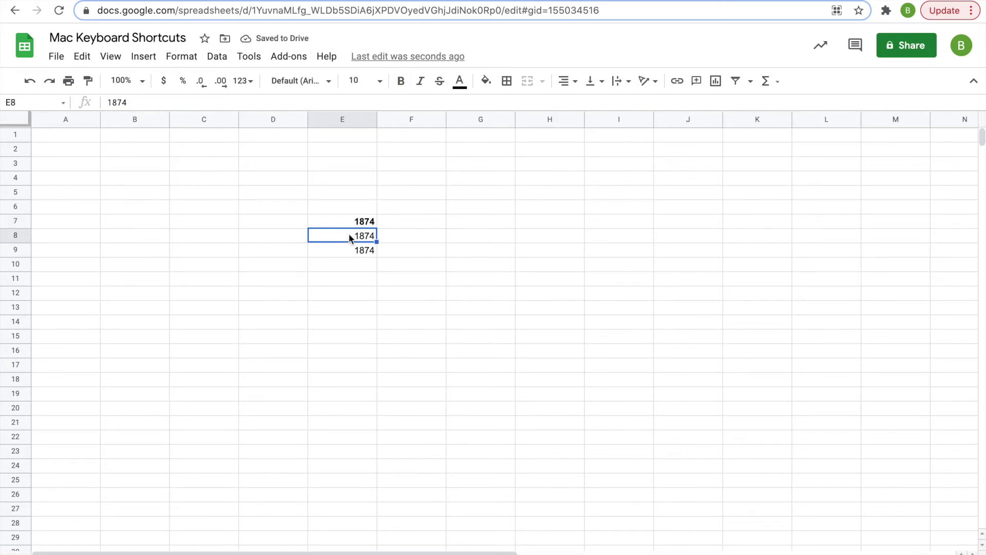
pyautogui.press('super+u')
pyautogui.click(358, 255)
pyautogui.press('super+i')
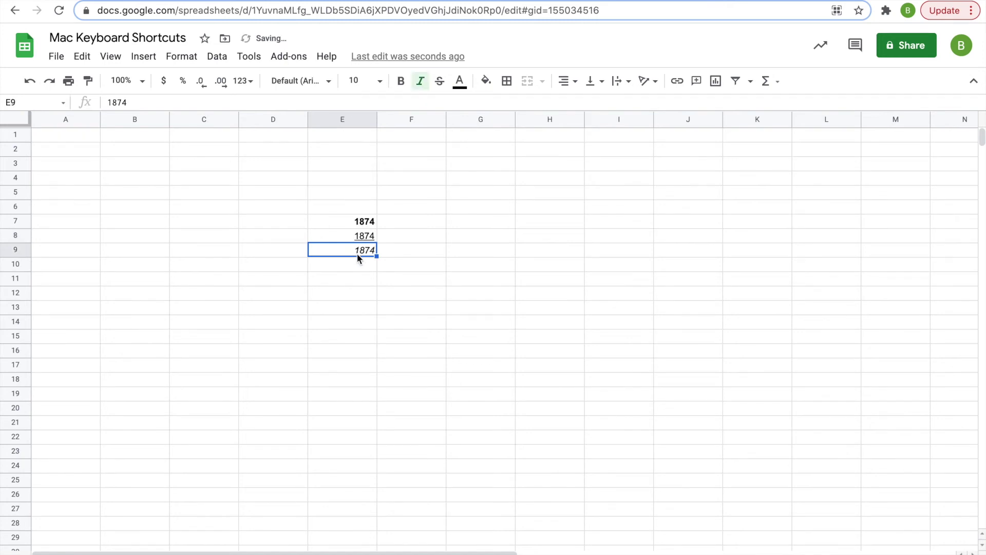
pyautogui.press('super+b')
pyautogui.press('super+b')
# - Remove the bold, italic and underline from E9, E8 and E7
pyautogui.press('super+i')
pyautogui.click(361, 241)
pyautogui.press('super+u')
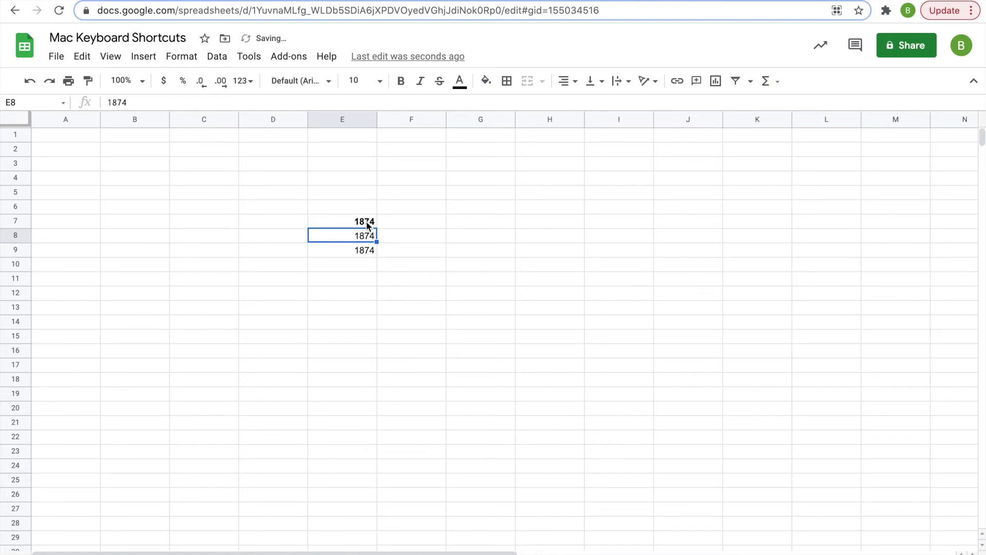
pyautogui.click(368, 225)
pyautogui.press('super+b')
# - Delete the 1874 values from E8:E9, leaving only E7
pyautogui.click(386, 356)
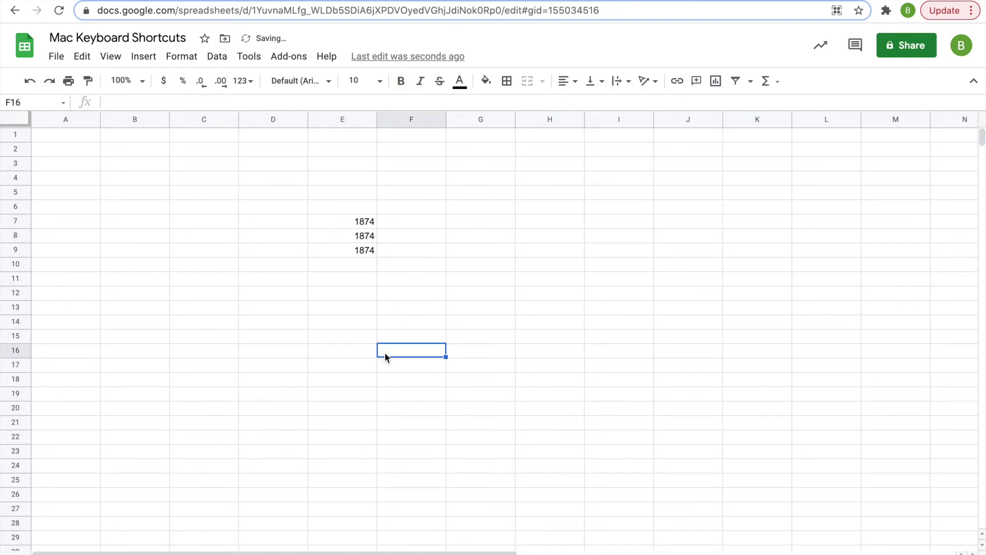
pyautogui.moveTo(334, 240); pyautogui.dragTo(337, 251)
pyautogui.press('Delete')
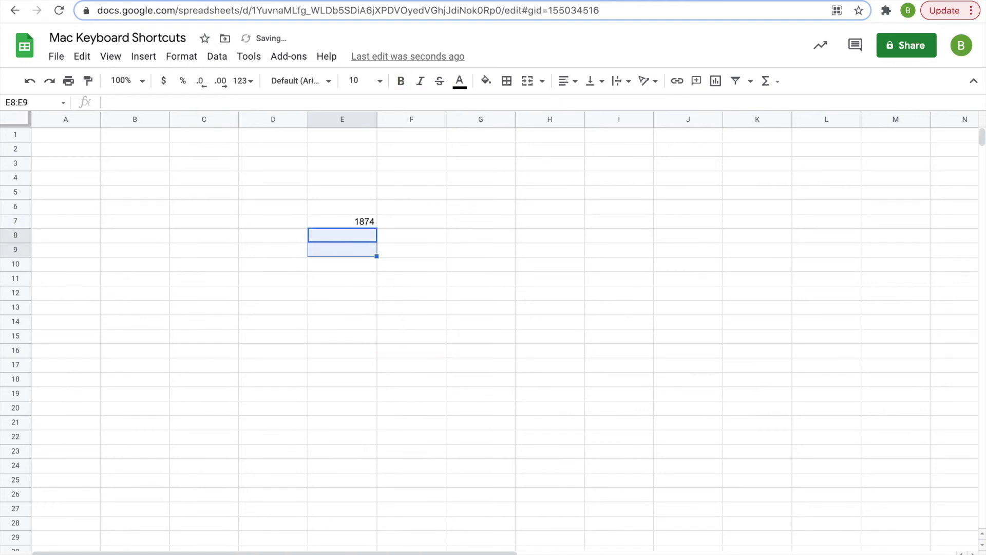
pyautogui.click(443, 265)
# - Look at the horizontal alignment options, then left-align 1874 in E7 with Cmd+Shift+L
pyautogui.click(359, 223)
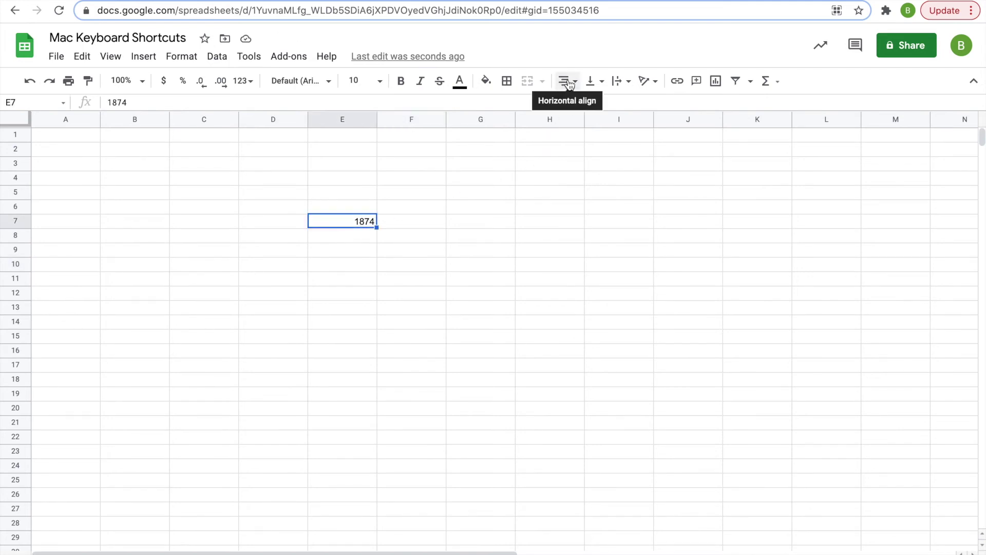
pyautogui.click(569, 82)
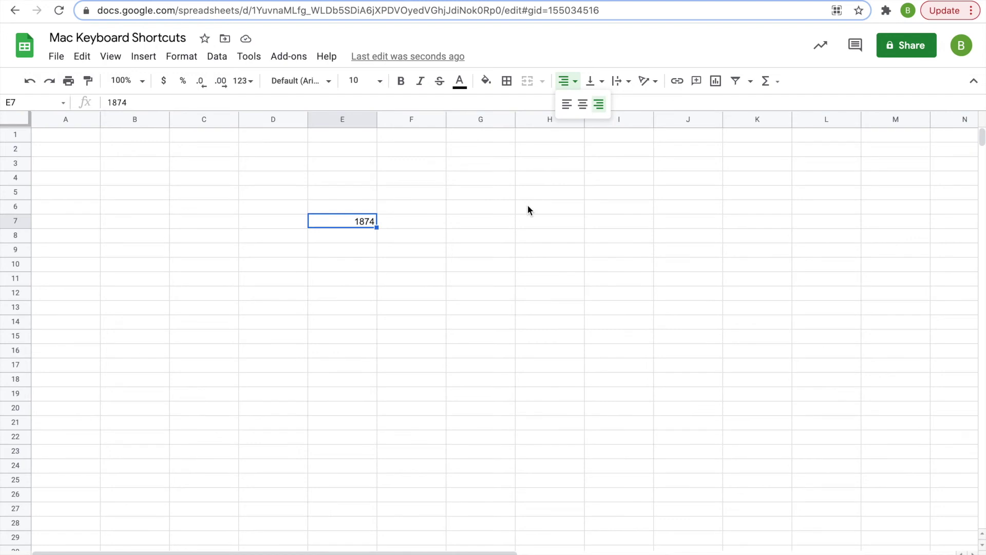
pyautogui.click(441, 246)
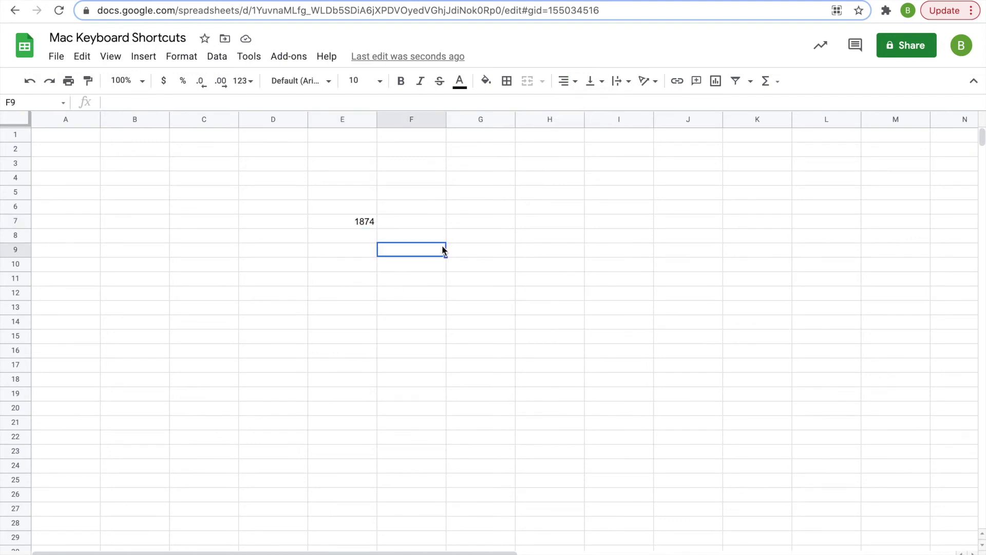
pyautogui.click(364, 222)
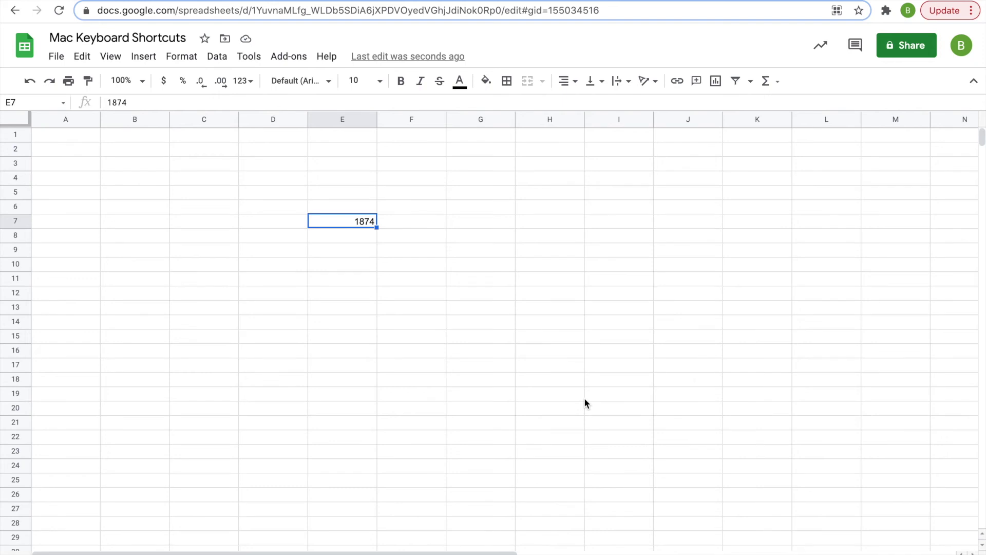
pyautogui.press('super+shift+l')
# - Right-align then centre 1874 in E7, then switch to the shortcut table sheet and select C1
pyautogui.press('super+shift+r')
pyautogui.press('super+shift+e')
pyautogui.hotkey('alt', 'Down')
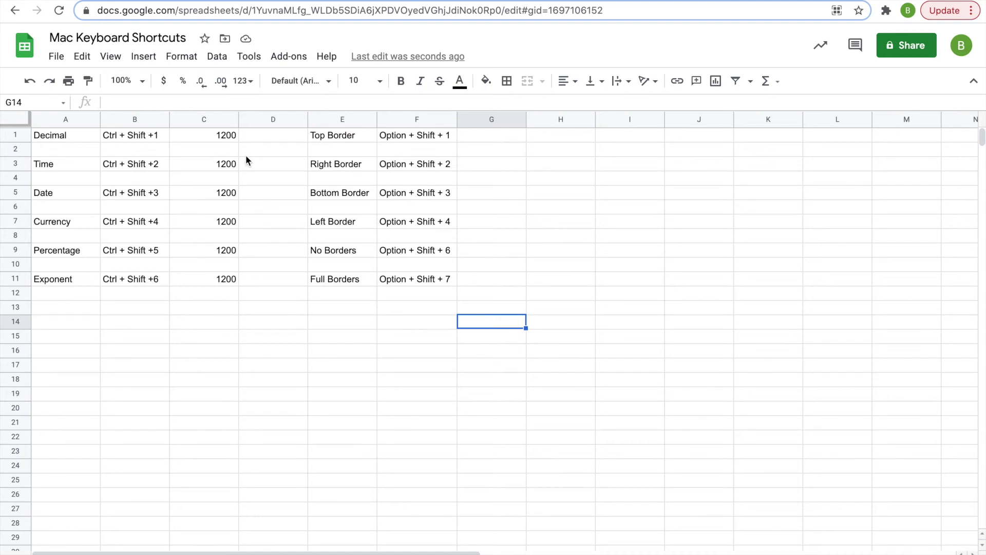
pyautogui.click(202, 139)
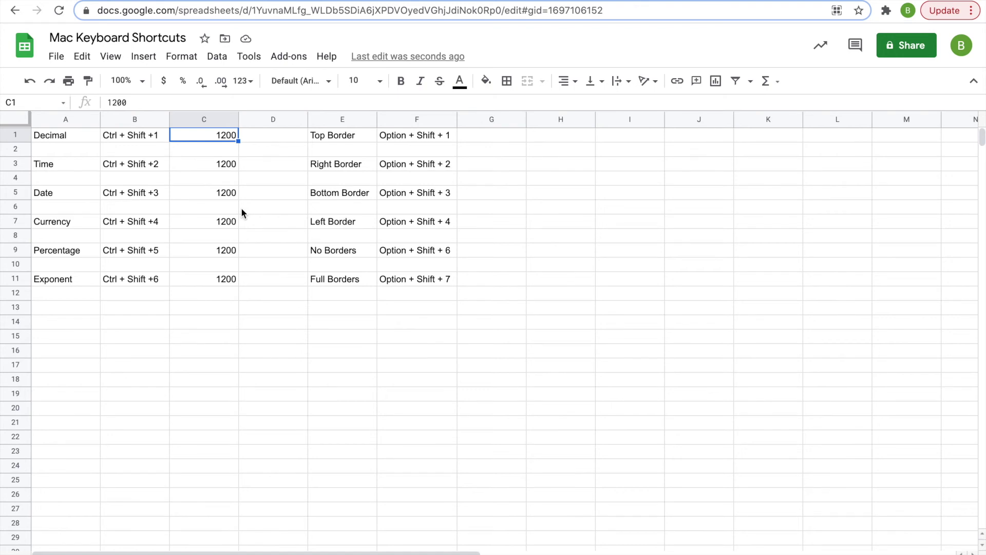
# - Format the 1200 values in C1, C3 and C5 as decimal (1,200.00), time (12:00:00 AM) and date (4/14/1903)
pyautogui.hotkey('ctrl', 'shift', '1')
pyautogui.click(229, 168)
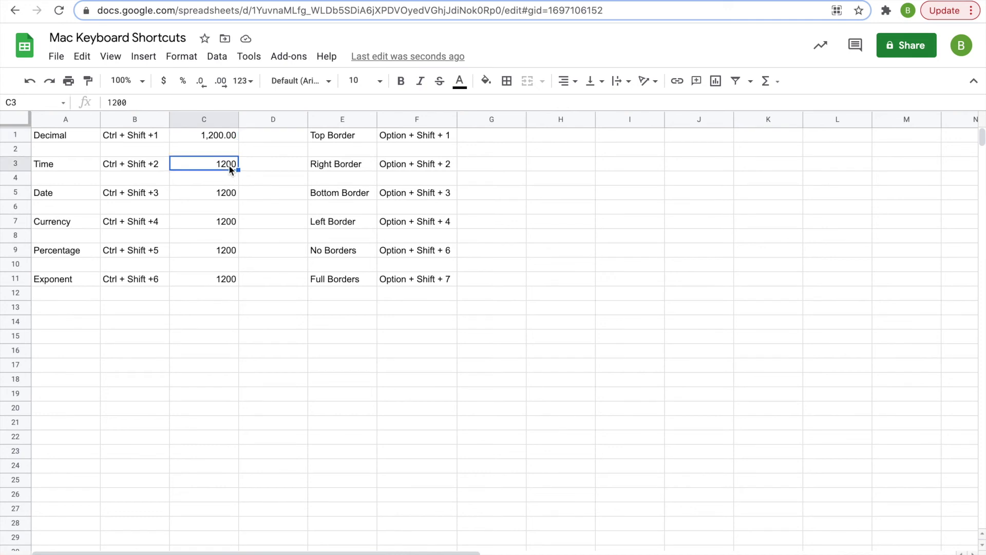
pyautogui.hotkey('ctrl', 'shift', '2')
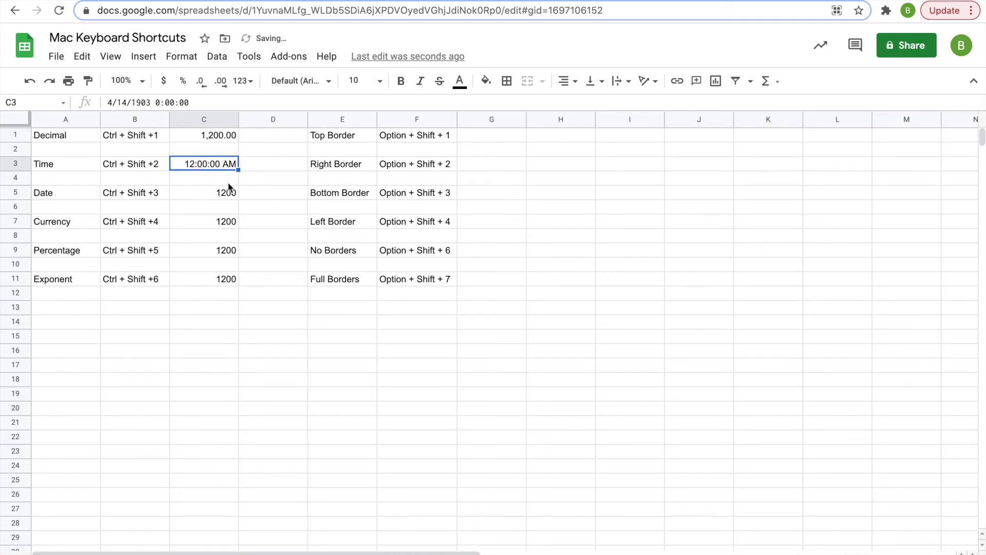
pyautogui.click(224, 190)
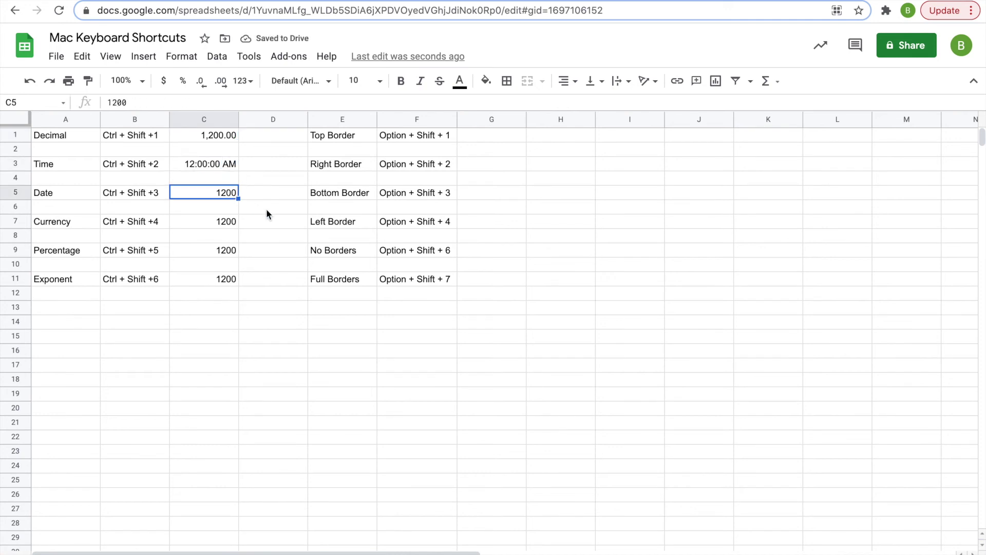
pyautogui.hotkey('ctrl', 'shift', '3')
# - Format C7, C9 and C11 as currency ($1,200.00), percentage (120000.00%) and scientific (1.20E+03)
pyautogui.click(230, 220)
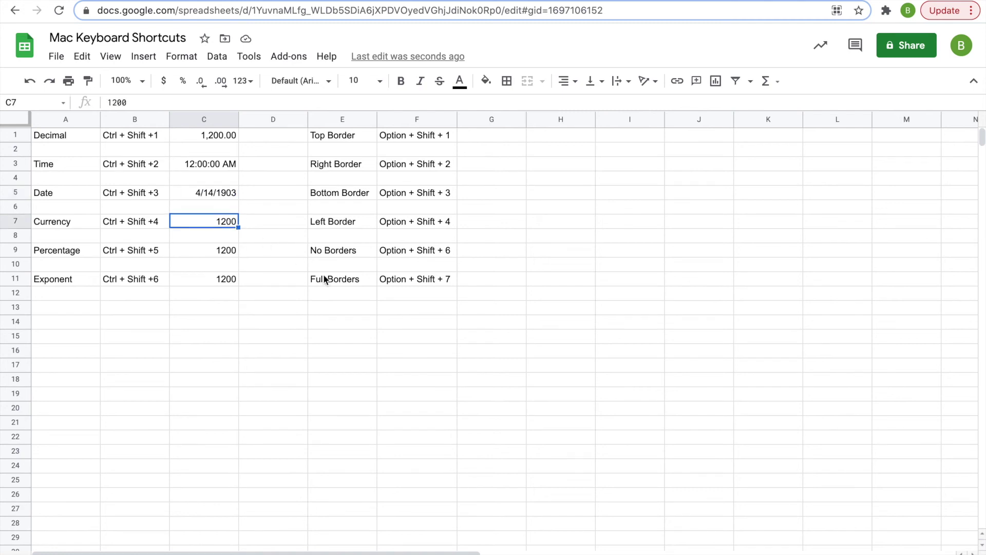
pyautogui.hotkey('ctrl', 'shift', '4')
pyautogui.click(215, 255)
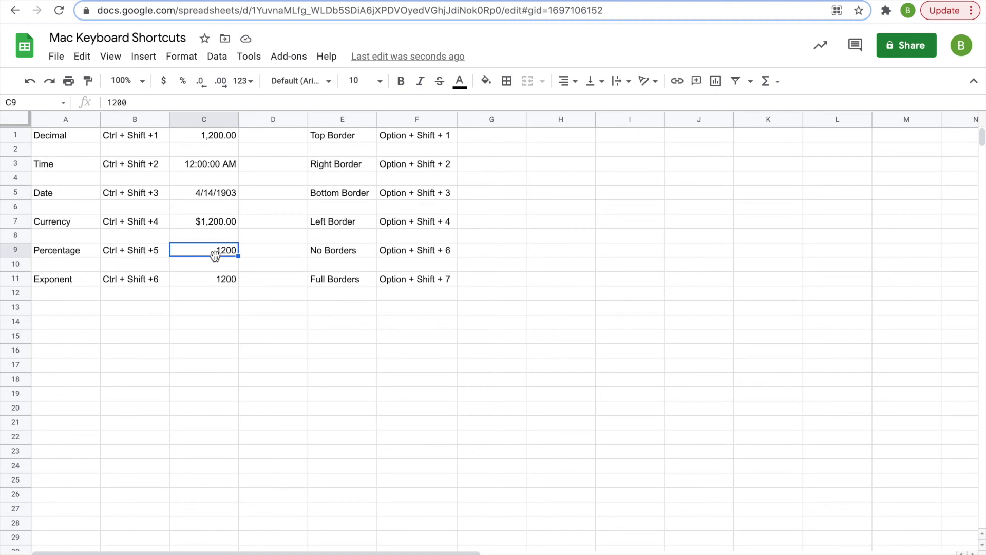
pyautogui.hotkey('ctrl', 'shift', '5')
pyautogui.click(215, 285)
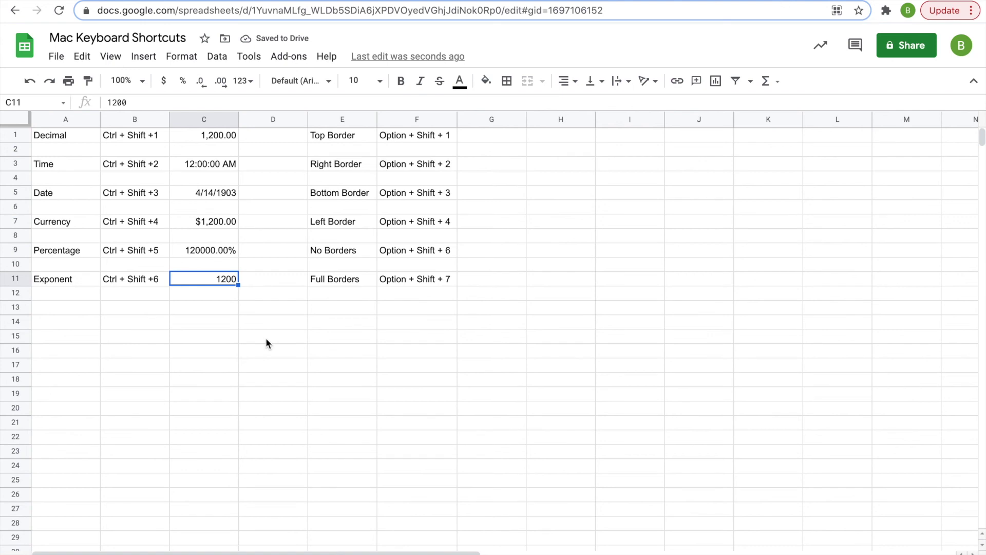
pyautogui.hotkey('ctrl', 'shift', '6')
pyautogui.click(329, 370)
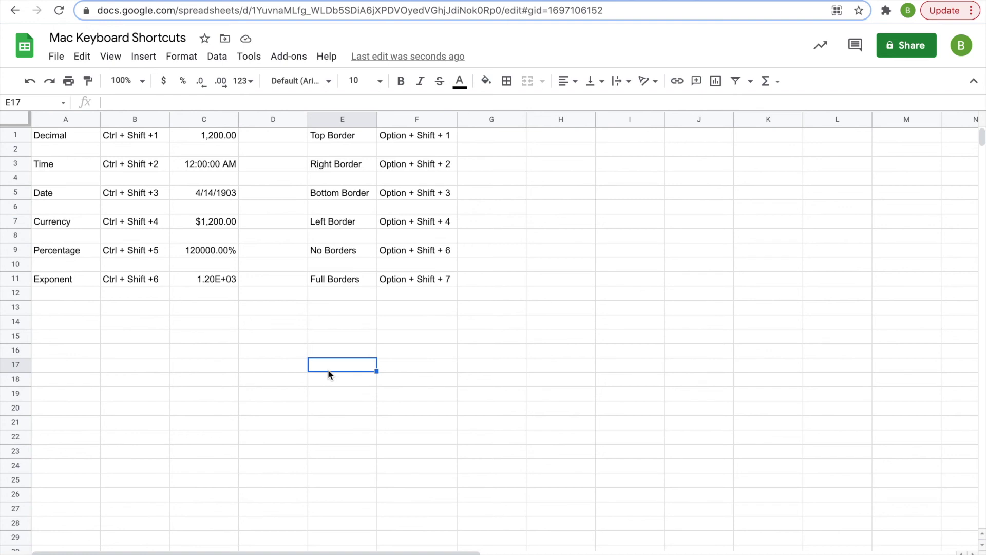
# - Give the Top Border shortcut cell F1 a top border
pyautogui.click(418, 136)
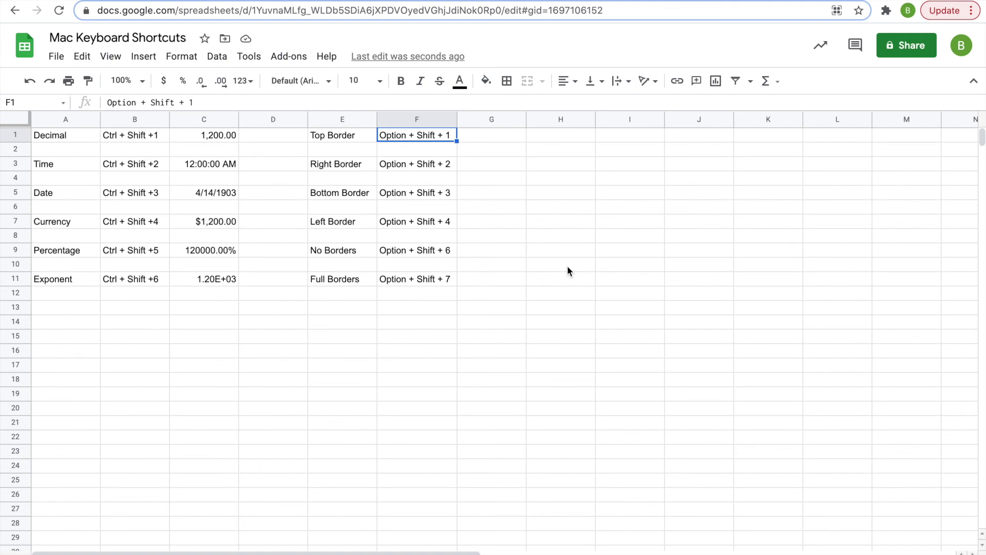
pyautogui.hotkey('alt', 'shift', '1')
pyautogui.click(520, 183)
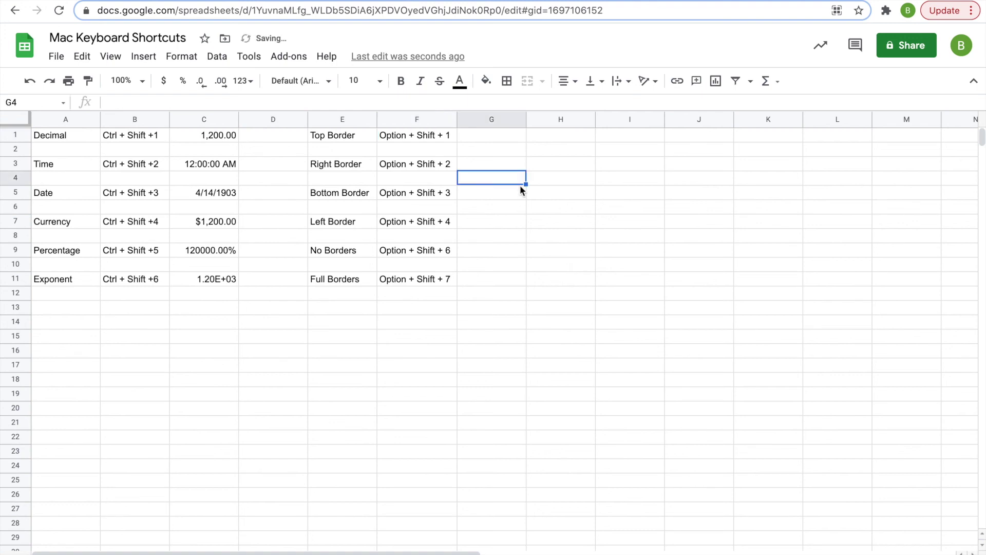
# - Insert a blank row above row 1 and add a top border to F2
pyautogui.rightClick(14, 138)
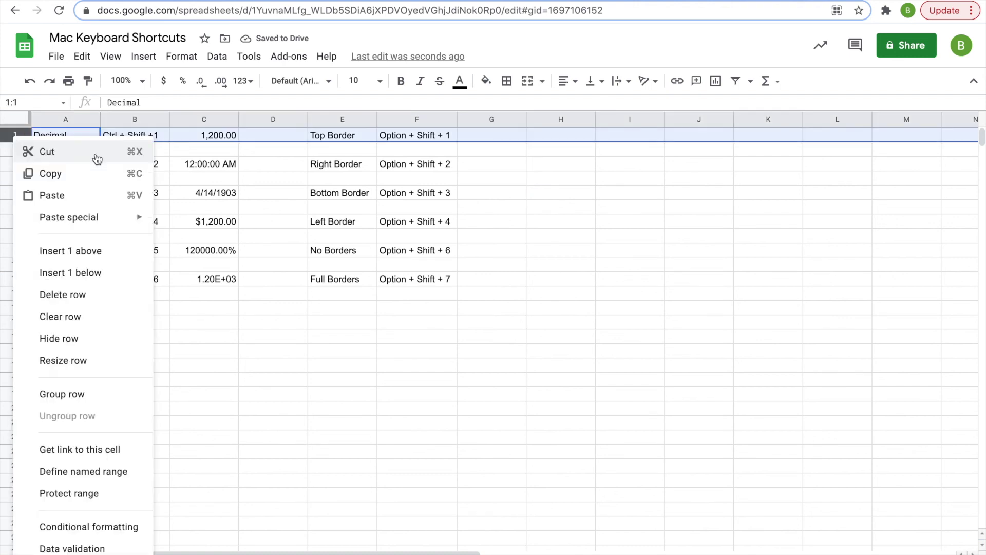
pyautogui.click(96, 249)
pyautogui.click(556, 150)
pyautogui.click(428, 150)
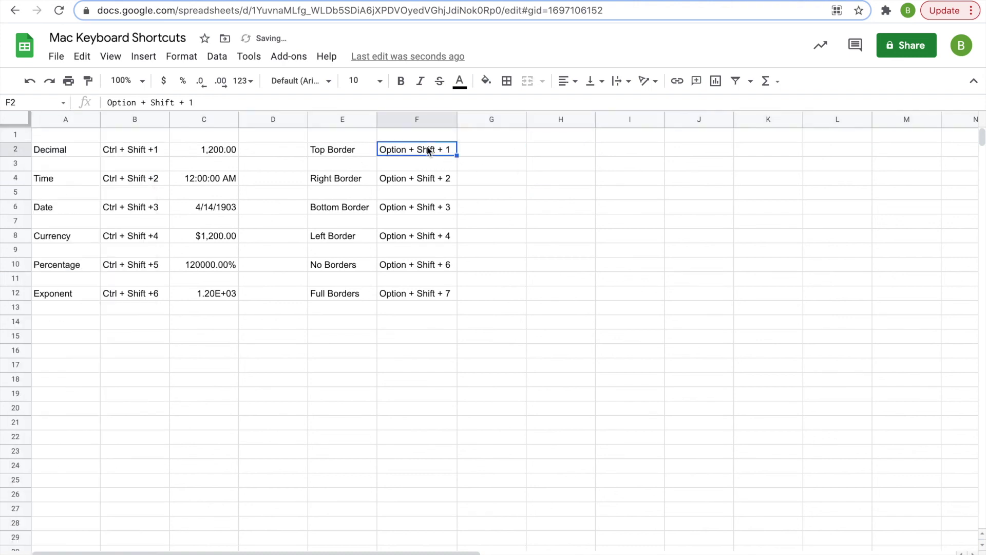
pyautogui.hotkey('alt', 'shift', '1')
pyautogui.click(493, 189)
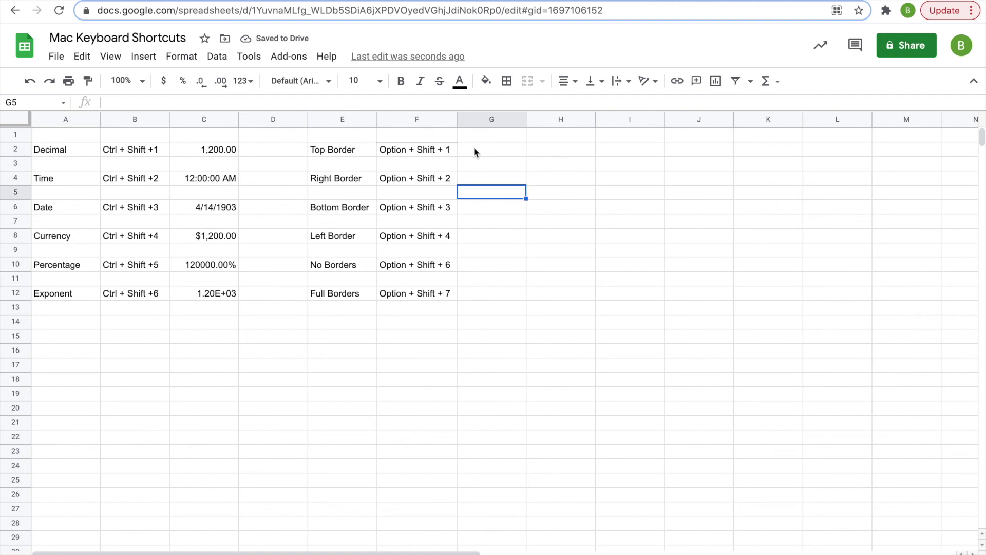
# - Add a right border to the Right Border shortcut cell F4
pyautogui.click(426, 178)
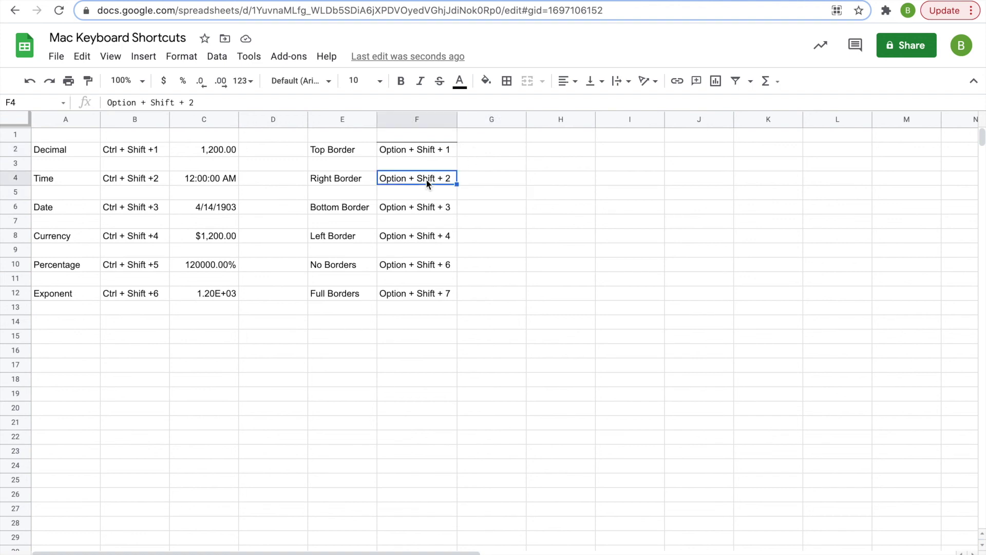
pyautogui.hotkey('alt', 'shift', '2')
pyautogui.click(492, 208)
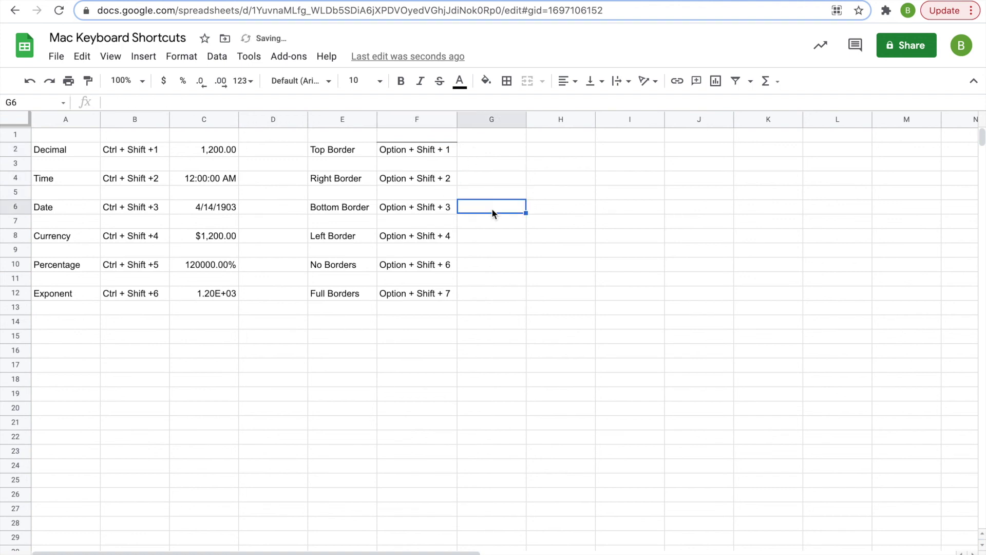
pyautogui.click(432, 179)
pyautogui.hotkey('alt', 'shift', '2')
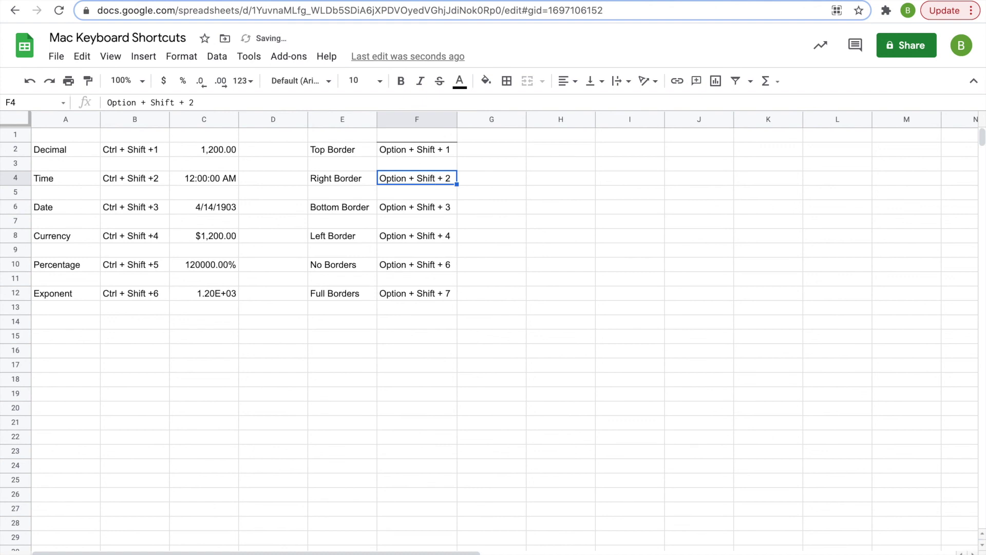
pyautogui.click(566, 238)
# - Add a bottom border to F6 and a left border to F8
pyautogui.click(436, 206)
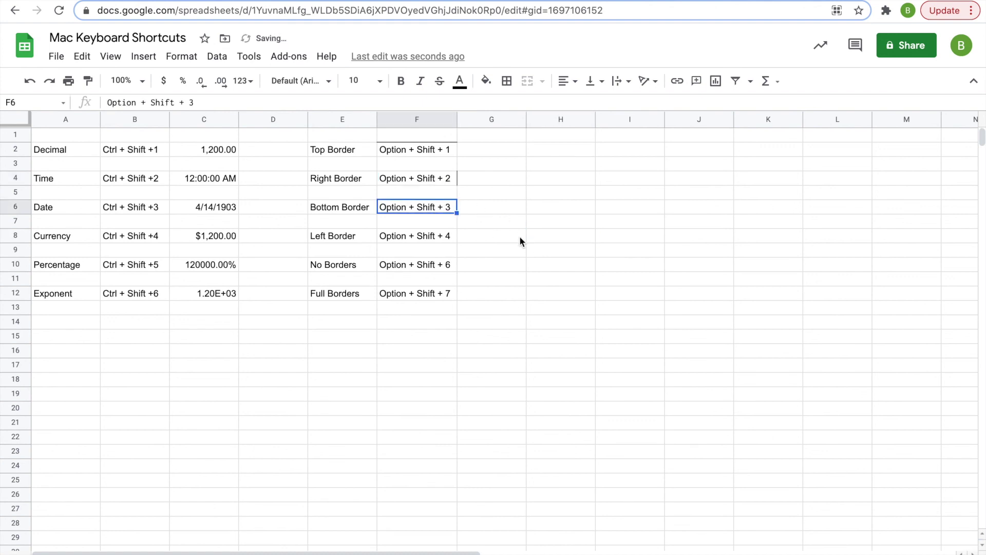
pyautogui.hotkey('alt', 'shift', '3')
pyautogui.moveTo(514, 251); pyautogui.dragTo(527, 255)
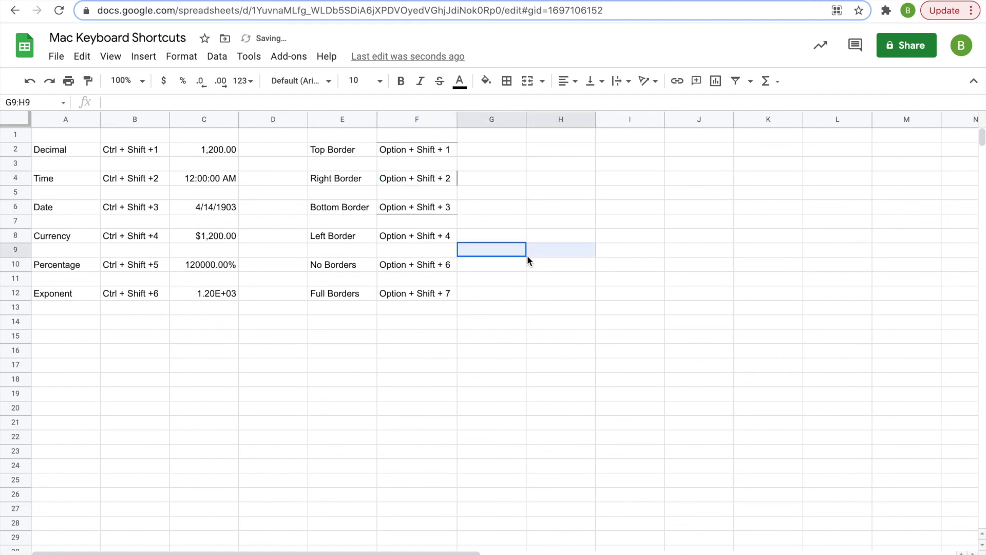
pyautogui.click(432, 234)
pyautogui.hotkey('alt', 'shift', '4')
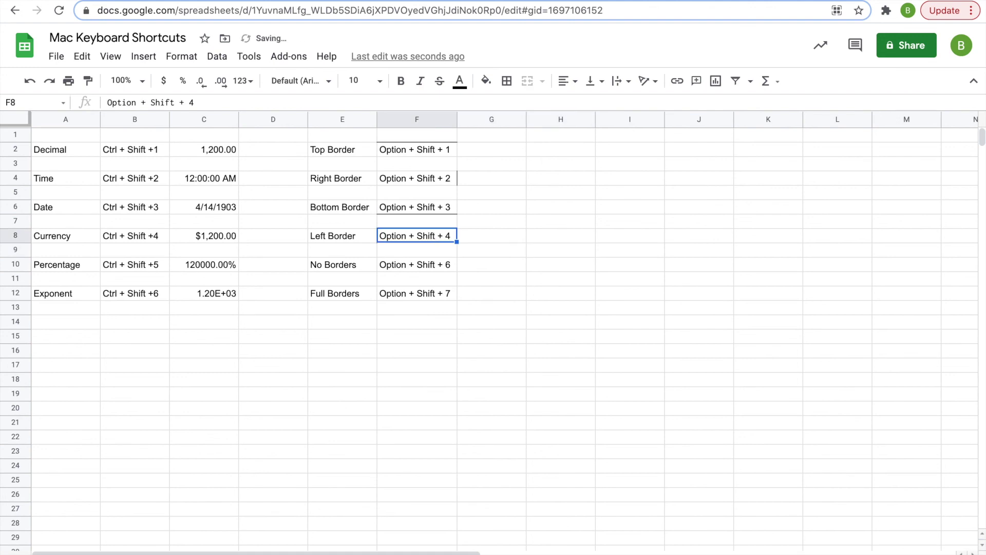
pyautogui.click(651, 322)
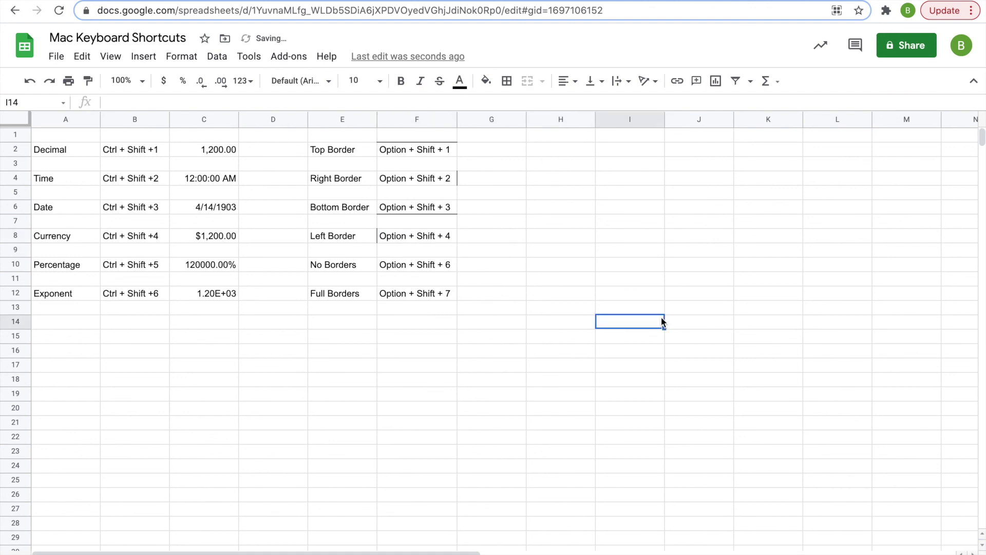
# - Clear borders from F10 and put full borders around F12
pyautogui.click(423, 266)
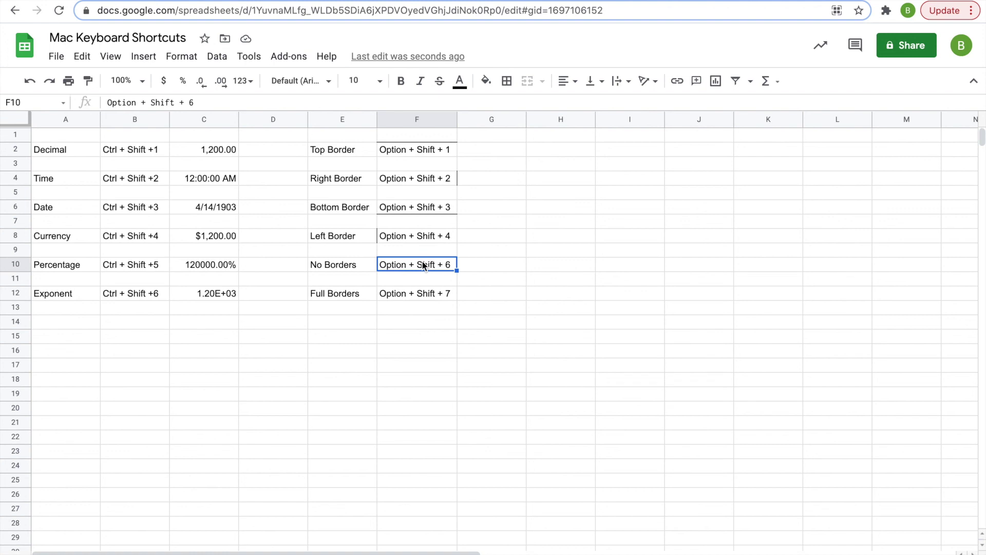
pyautogui.hotkey('alt', 'shift', '6')
pyautogui.click(512, 280)
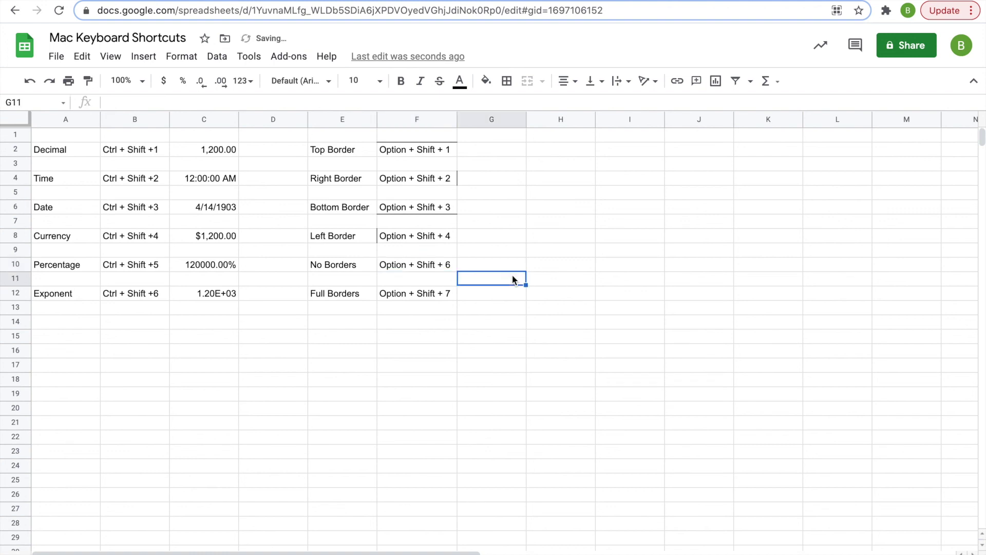
pyautogui.click(430, 298)
pyautogui.hotkey('alt', 'shift', '7')
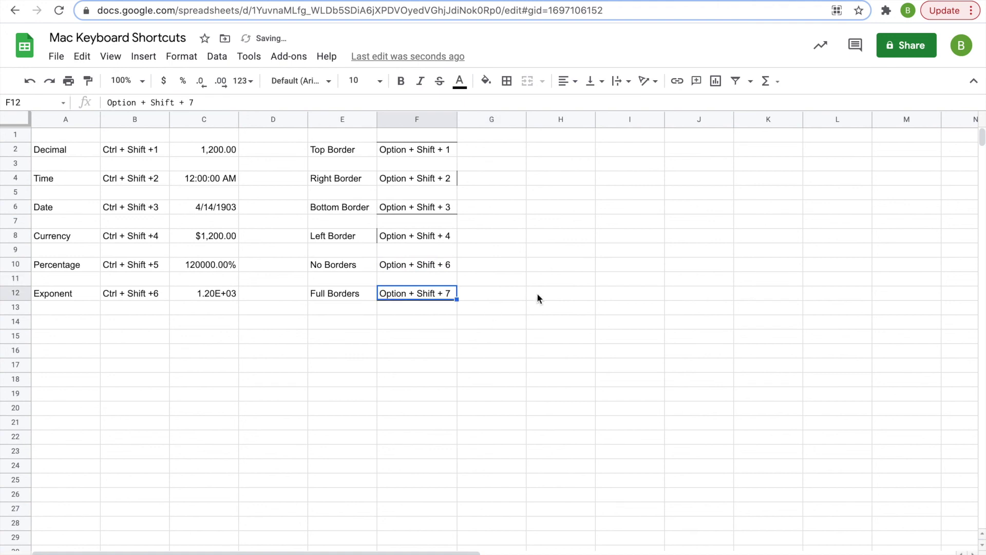
pyautogui.click(537, 292)
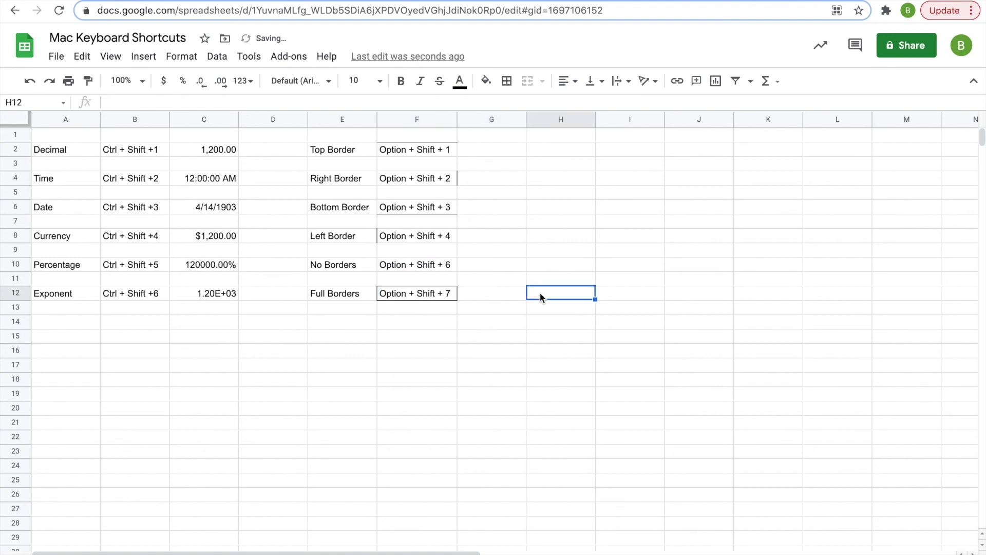
pyautogui.click(415, 292)
# - Demonstrate on F10 by adding full borders, then removing all borders
pyautogui.click(404, 265)
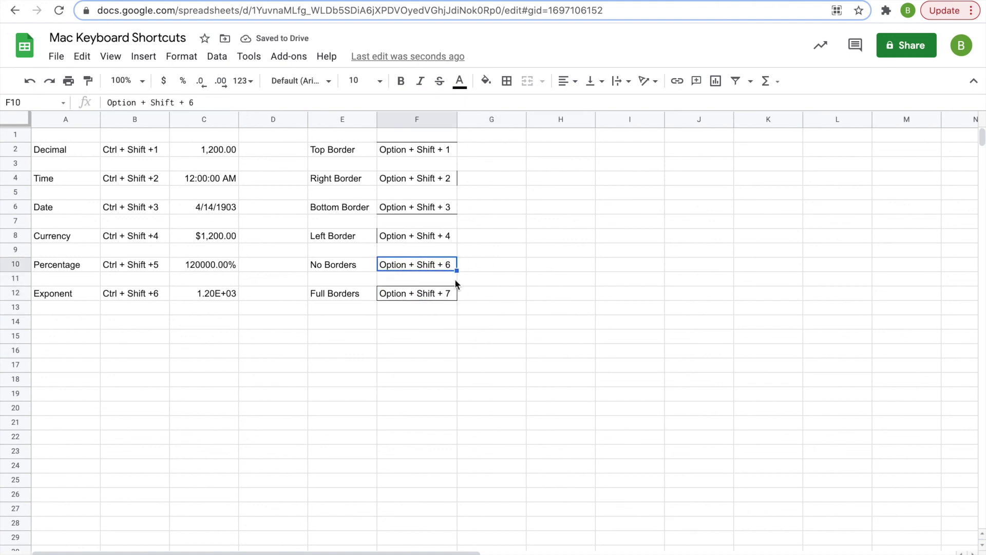
pyautogui.hotkey('alt', 'shift', '7')
pyautogui.click(577, 292)
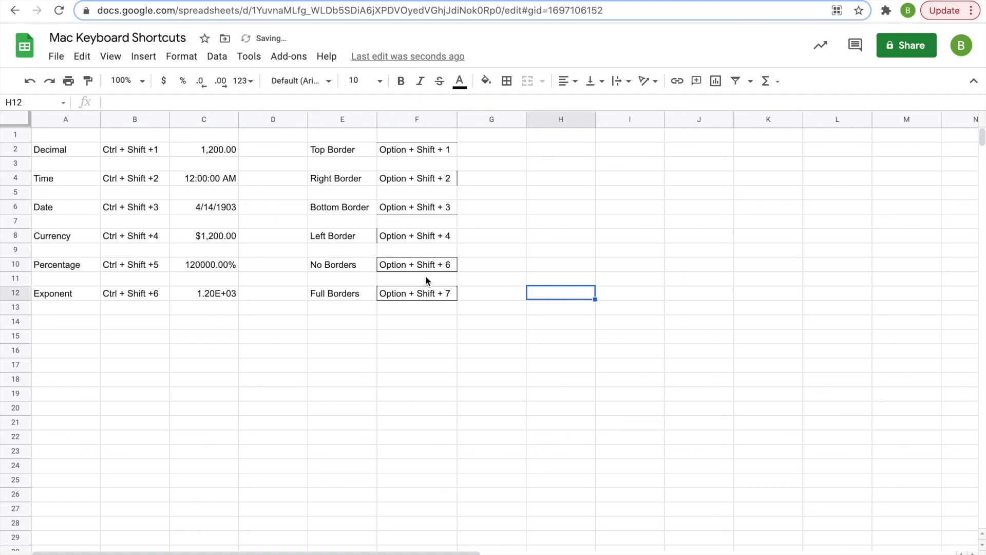
pyautogui.click(437, 267)
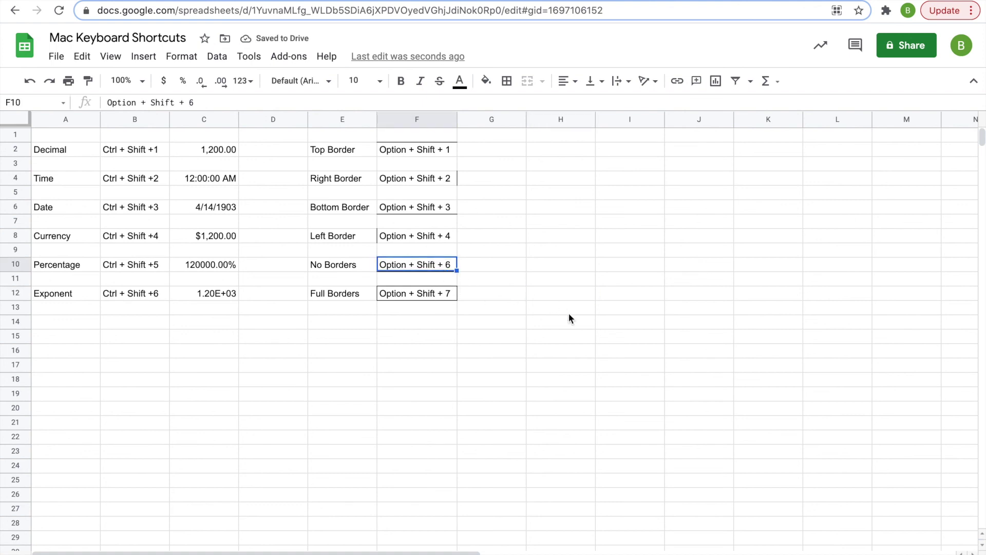
pyautogui.hotkey('alt', 'shift', '6')
pyautogui.click(568, 313)
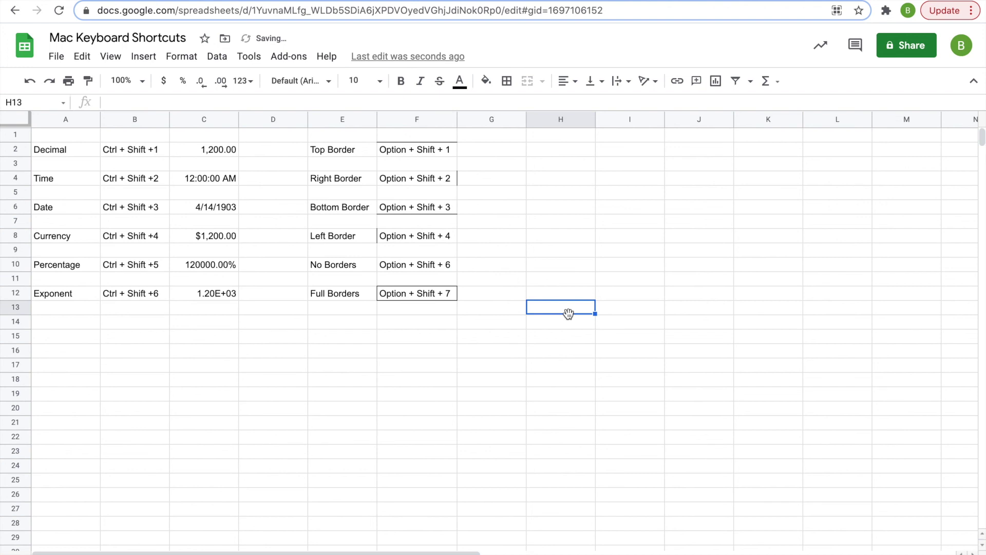